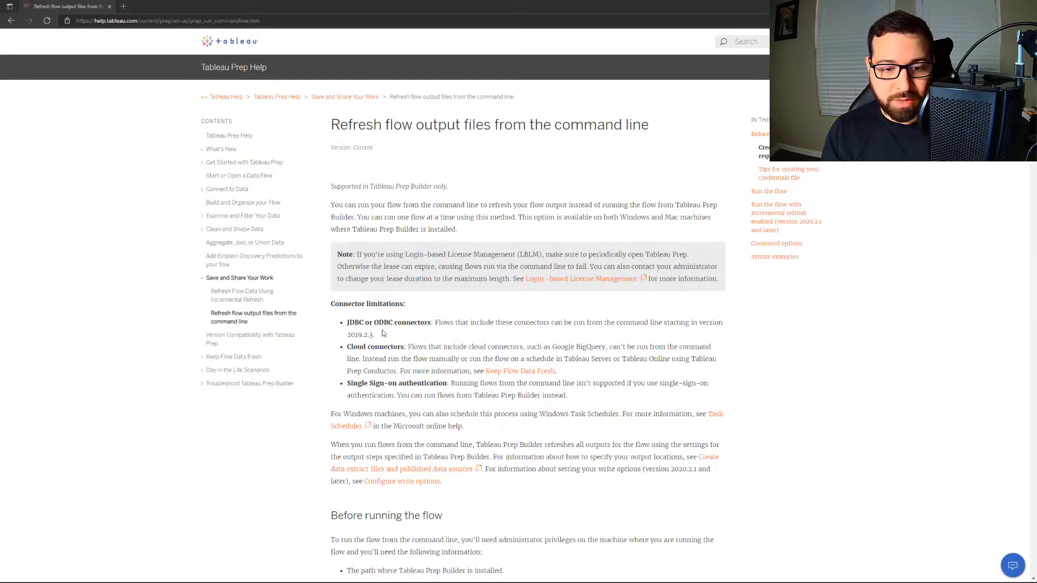
- Read the connector limitations and 'Before running the flow' prerequisites down to the credentials .json requirements
{"action": "scroll", "coordinate": [617, 322], "scroll_direction": "down", "scroll_amount": 2}
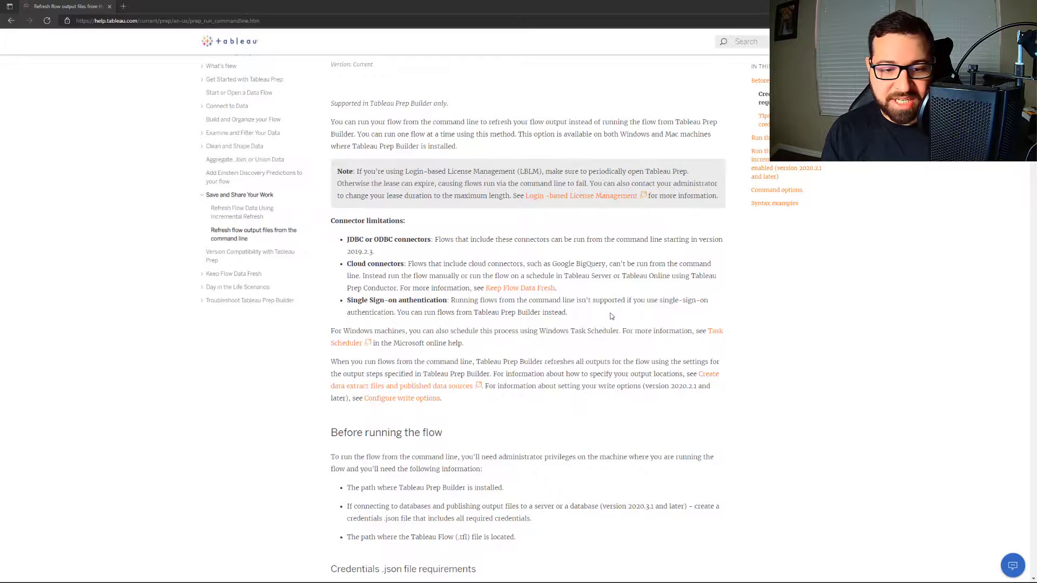
{"action": "scroll", "coordinate": [601, 315], "scroll_direction": "down", "scroll_amount": 2}
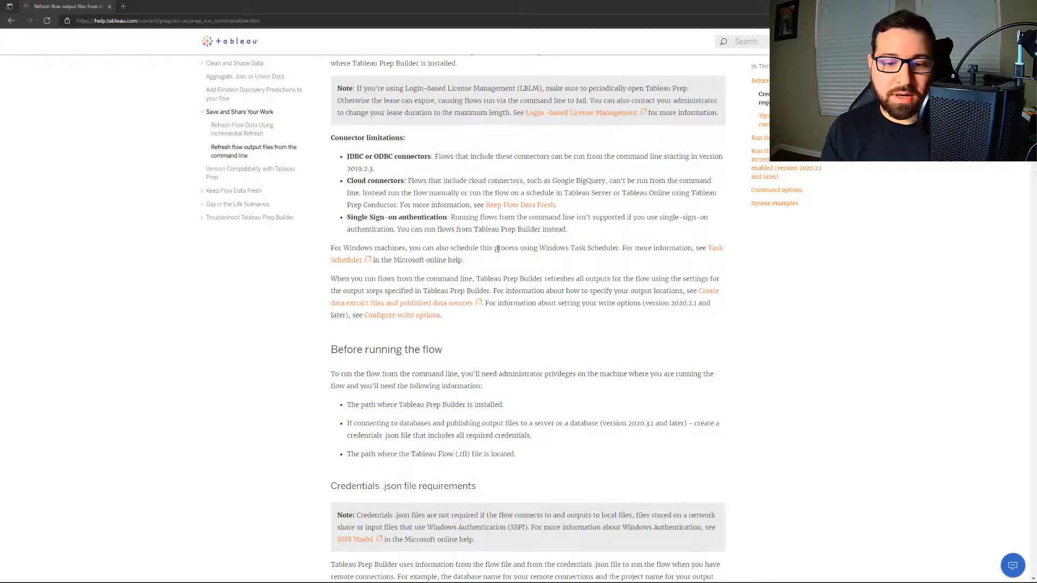
{"action": "scroll", "coordinate": [494, 262], "scroll_direction": "down", "scroll_amount": 10}
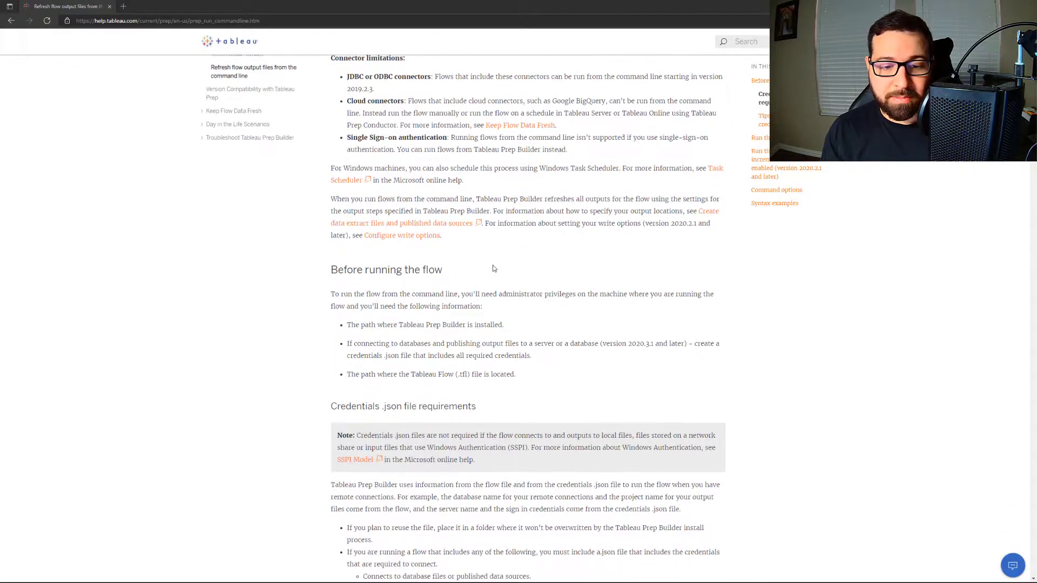
{"action": "scroll", "coordinate": [493, 268], "scroll_direction": "up", "scroll_amount": 5}
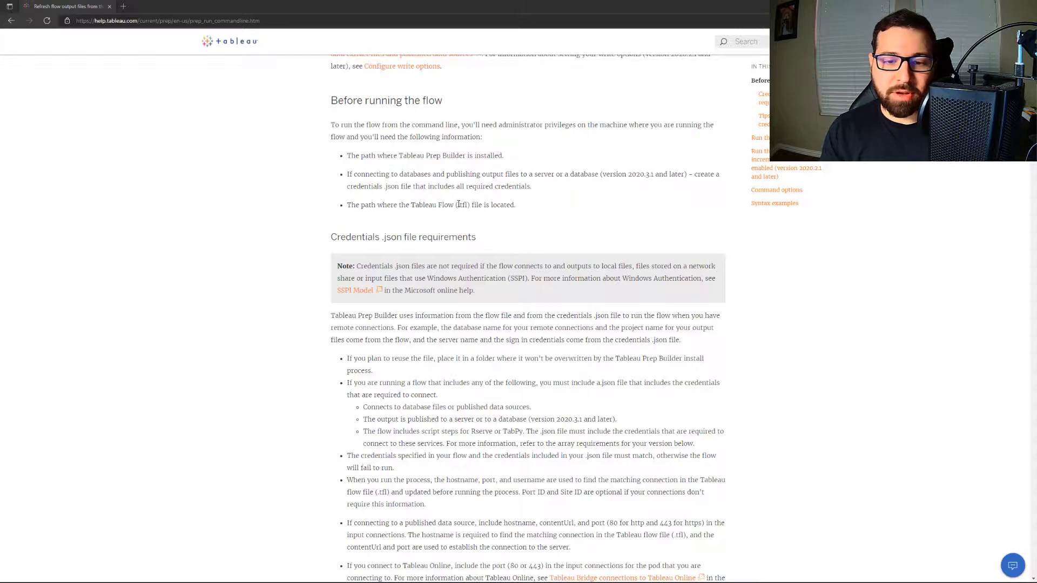
- Scroll past the version 2020.3.1 credentials table to the Examples section
{"action": "scroll", "coordinate": [462, 204], "scroll_direction": "down", "scroll_amount": 3}
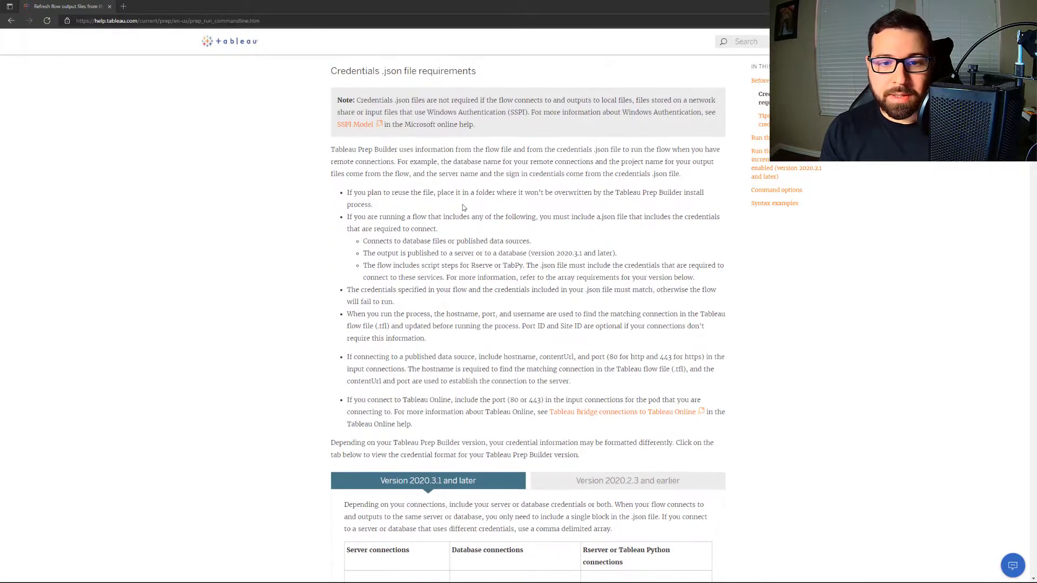
{"action": "scroll", "coordinate": [463, 205], "scroll_direction": "down", "scroll_amount": 3}
{"action": "scroll", "coordinate": [463, 205], "scroll_direction": "down", "scroll_amount": 3}
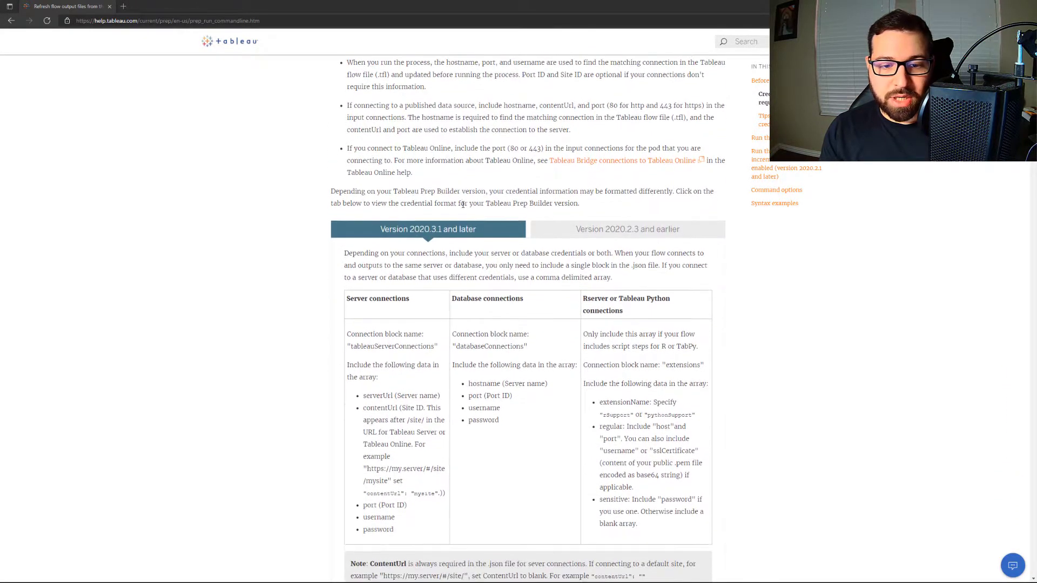
{"action": "scroll", "coordinate": [463, 208], "scroll_direction": "down", "scroll_amount": 1}
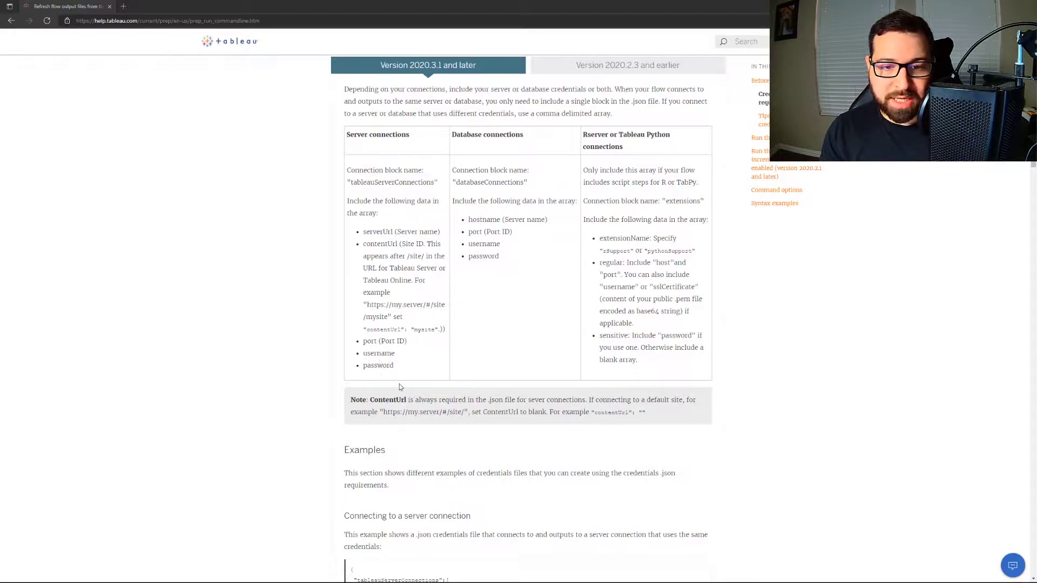
{"action": "scroll", "coordinate": [427, 283], "scroll_direction": "down", "scroll_amount": 2}
{"action": "scroll", "coordinate": [427, 283], "scroll_direction": "up", "scroll_amount": 2}
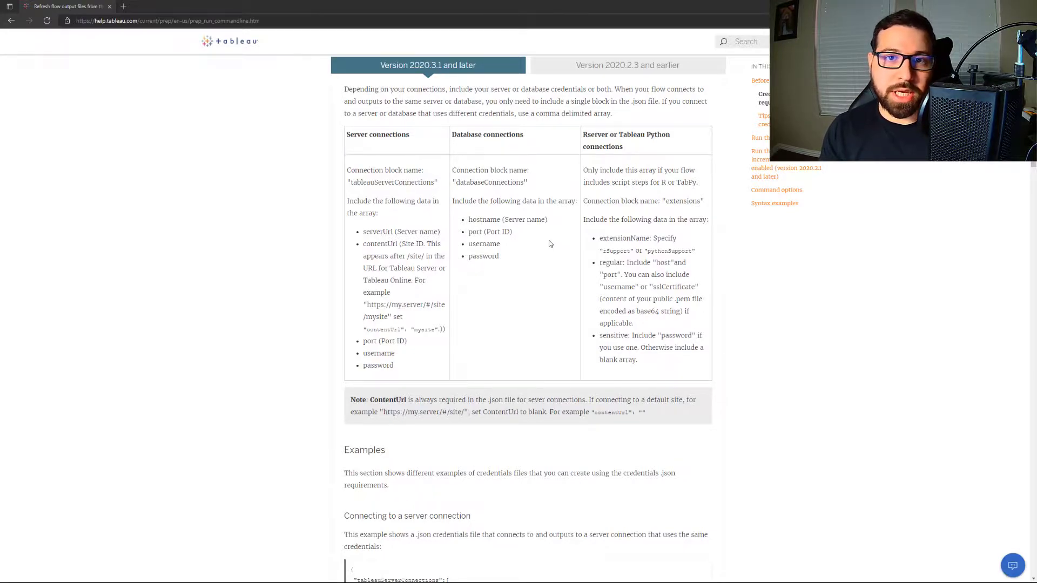
{"action": "scroll", "coordinate": [551, 246], "scroll_direction": "down", "scroll_amount": 3}
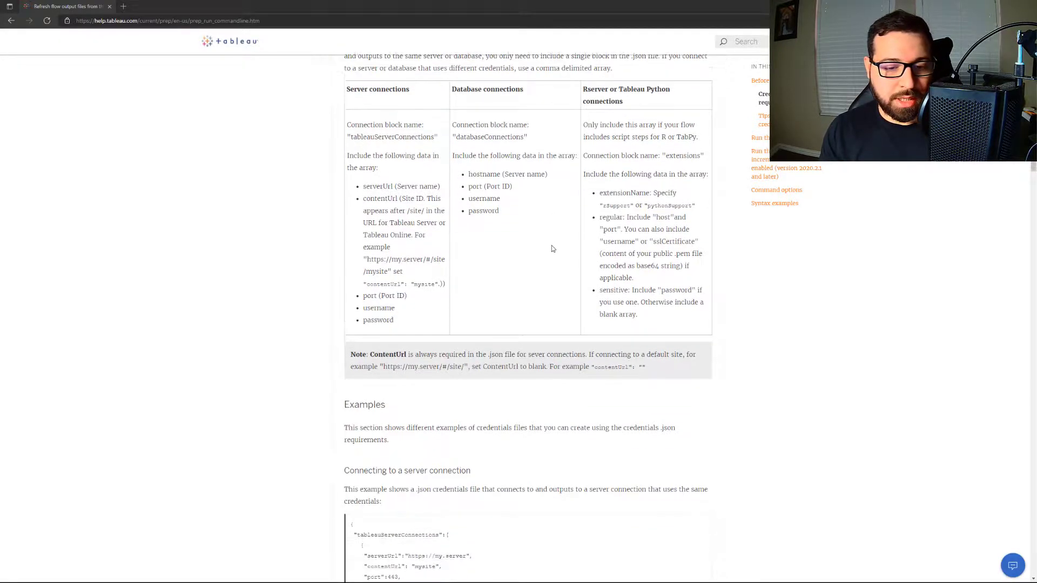
{"action": "scroll", "coordinate": [551, 245], "scroll_direction": "down", "scroll_amount": 4}
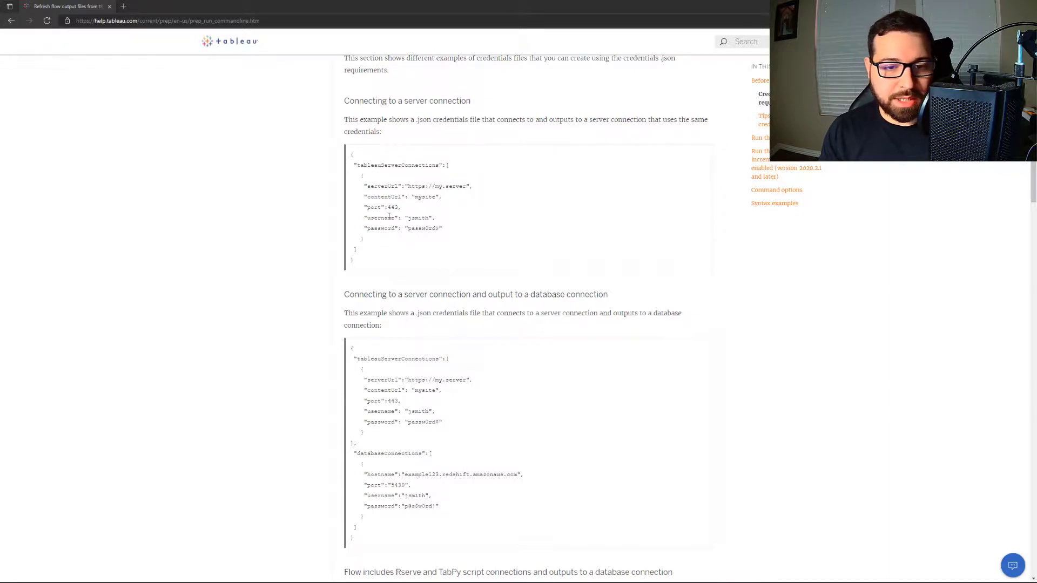
- Highlight the example serverUrl and 'mysite' contentUrl values in the server-connection JSON
{"action": "left_click_drag", "start_coordinate": [466, 186], "coordinate": [415, 198]}
{"action": "left_click", "coordinate": [449, 200]}
{"action": "left_click", "coordinate": [427, 212]}
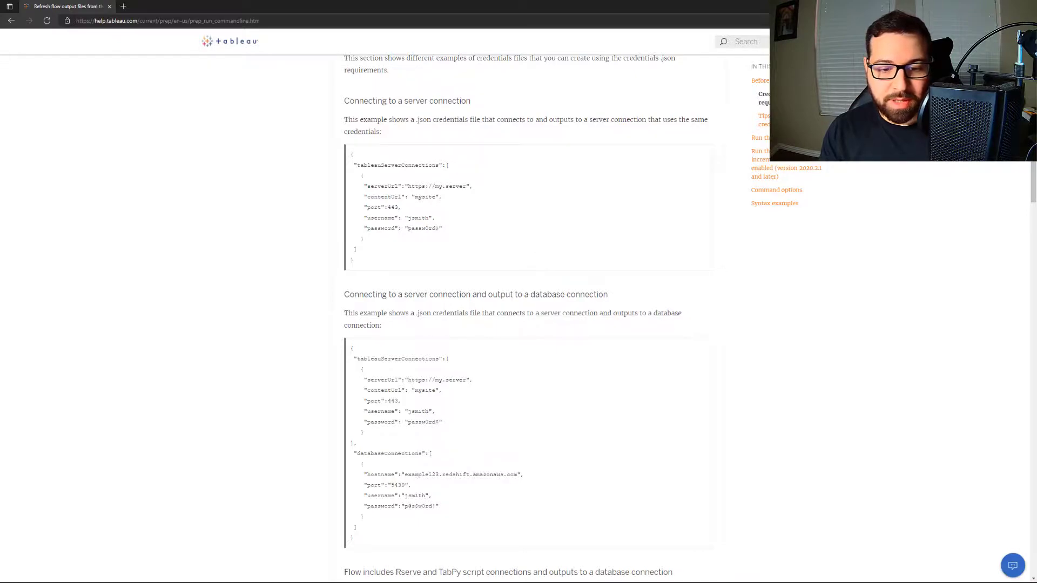
{"action": "key", "text": "alt+Tab"}
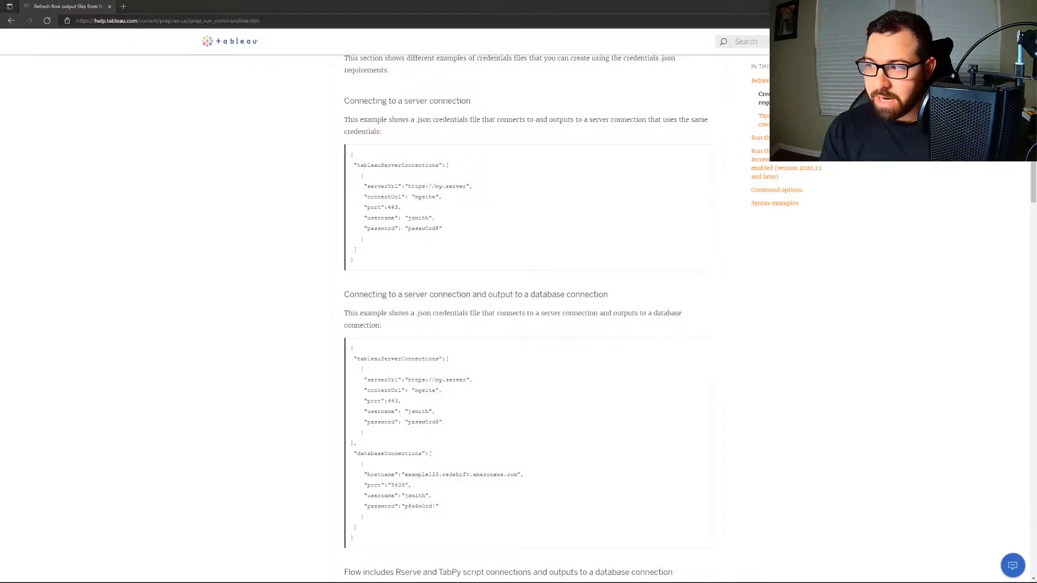
- Place the Tableau Online Connections file over the help page and review its serverUrl and contentUrl site values
{"action": "left_click_drag", "start_coordinate": [735, 178], "coordinate": [403, 129]}
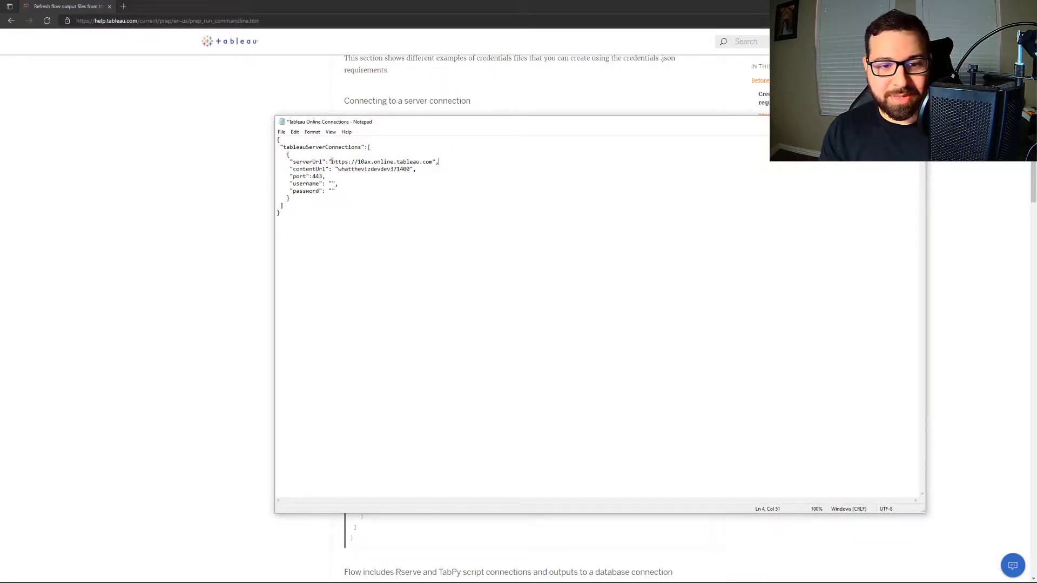
{"action": "left_click_drag", "start_coordinate": [332, 161], "coordinate": [432, 161]}
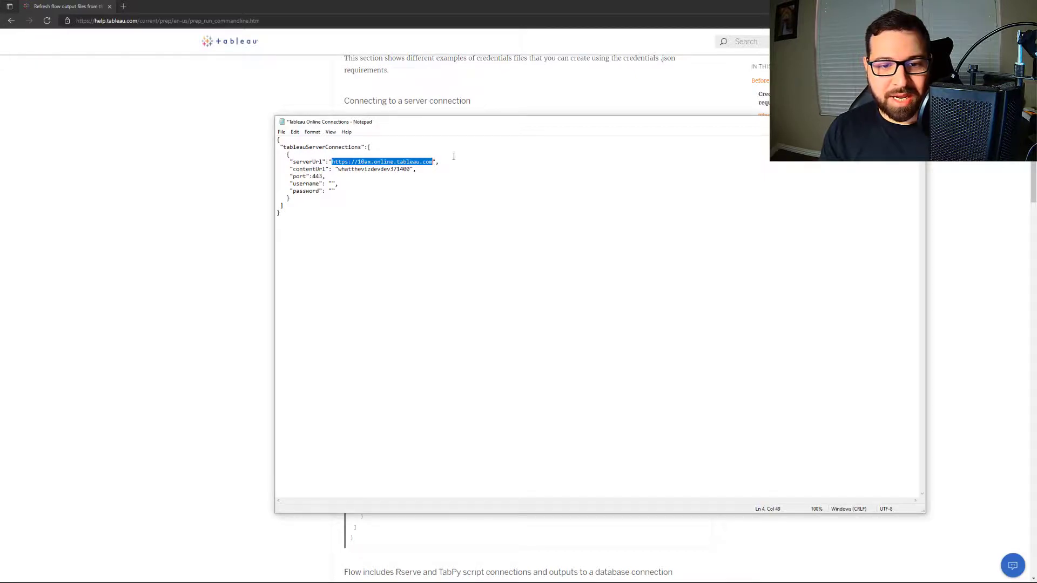
{"action": "left_click", "coordinate": [430, 157]}
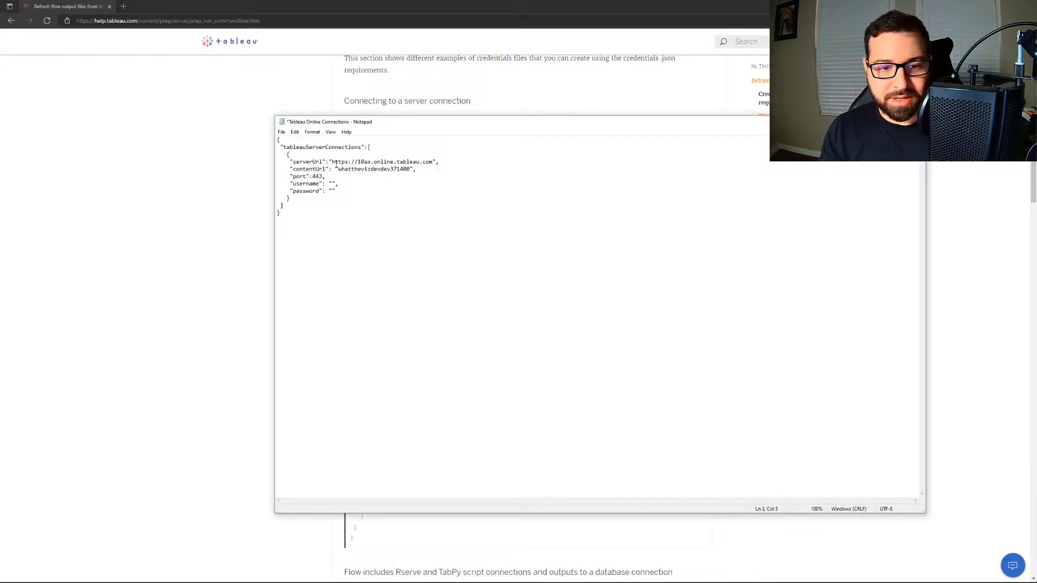
{"action": "left_click_drag", "start_coordinate": [335, 162], "coordinate": [437, 161]}
{"action": "left_click", "coordinate": [417, 169]}
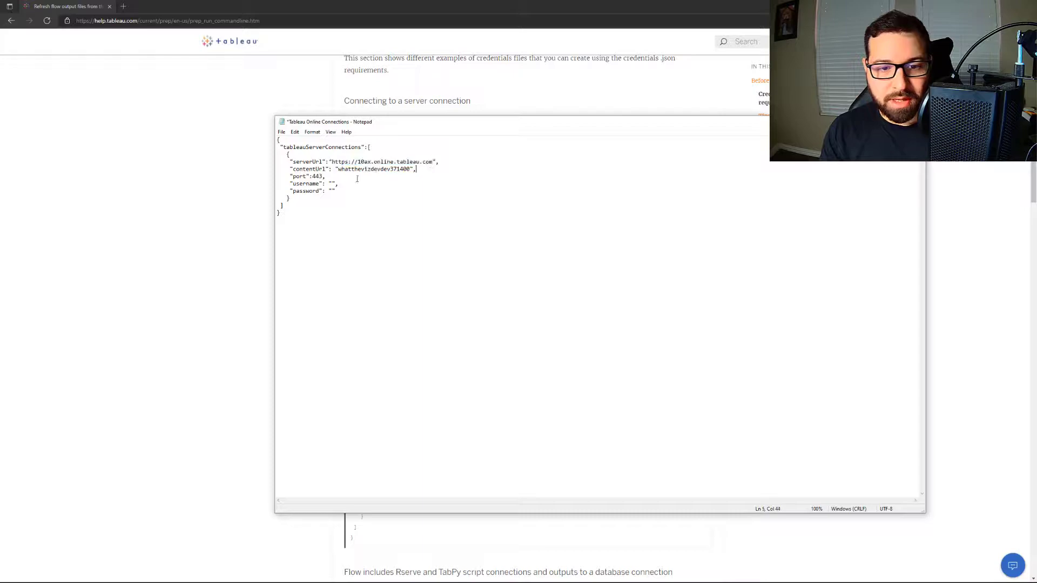
{"action": "left_click_drag", "start_coordinate": [339, 172], "coordinate": [411, 169]}
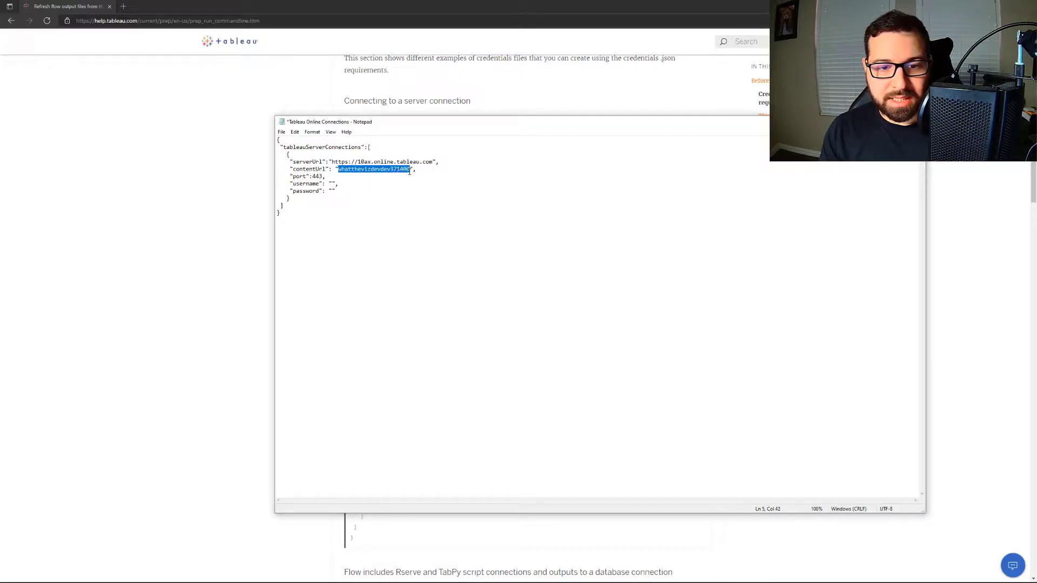
{"action": "left_click", "coordinate": [450, 167]}
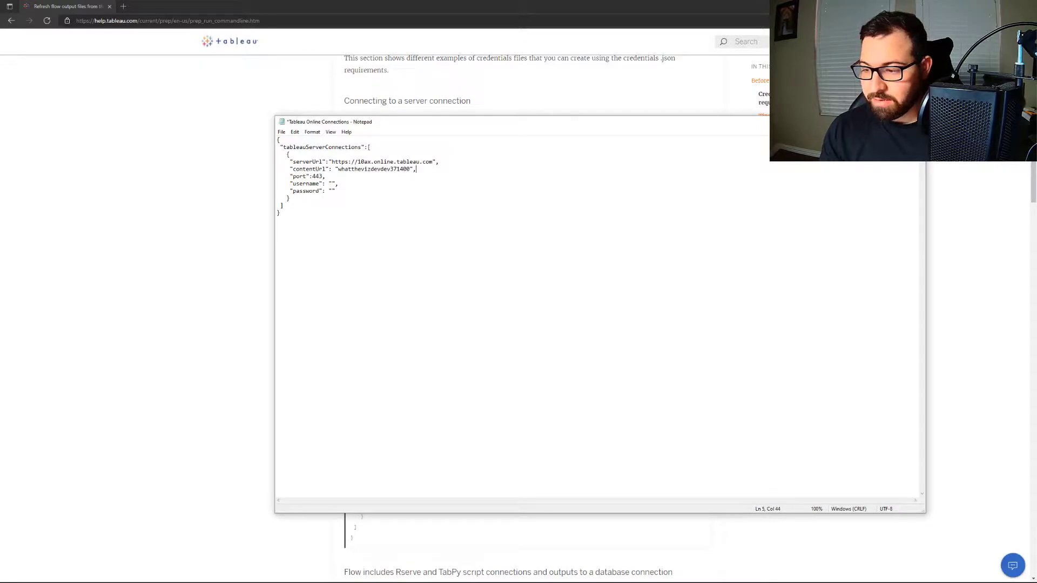
{"action": "key", "text": "super+ctrl+Right"}
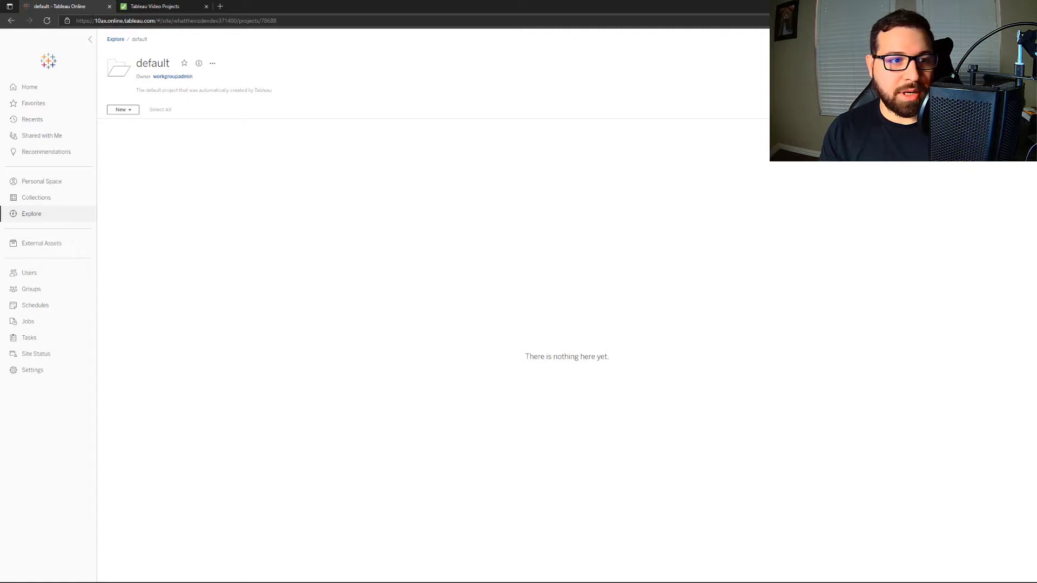
- Check the server address and site name in the Tableau Online URL against the credentials file
{"action": "left_click_drag", "start_coordinate": [76, 21], "coordinate": [155, 24]}
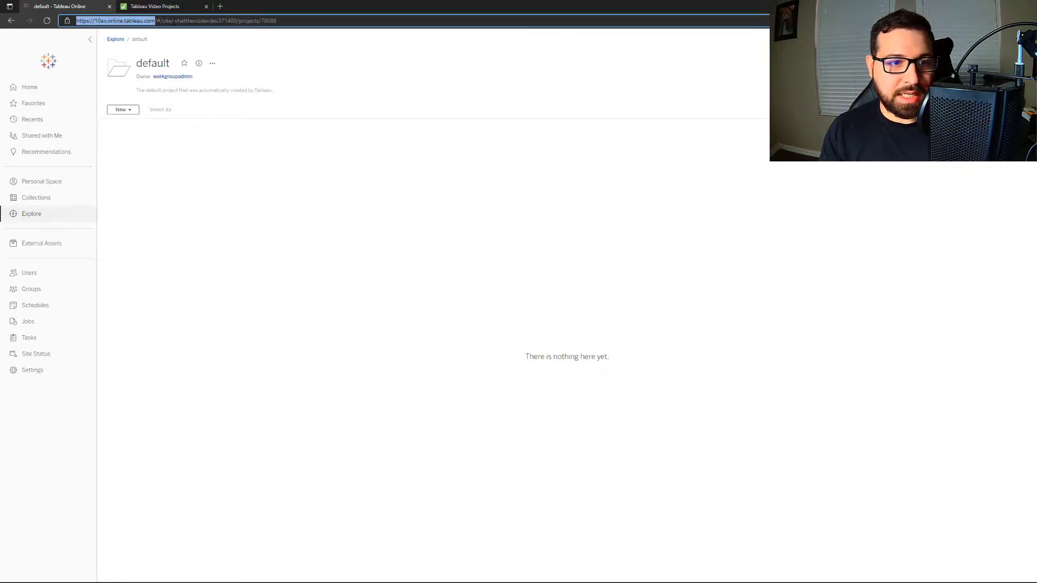
{"action": "left_click_drag", "start_coordinate": [173, 20], "coordinate": [237, 21]}
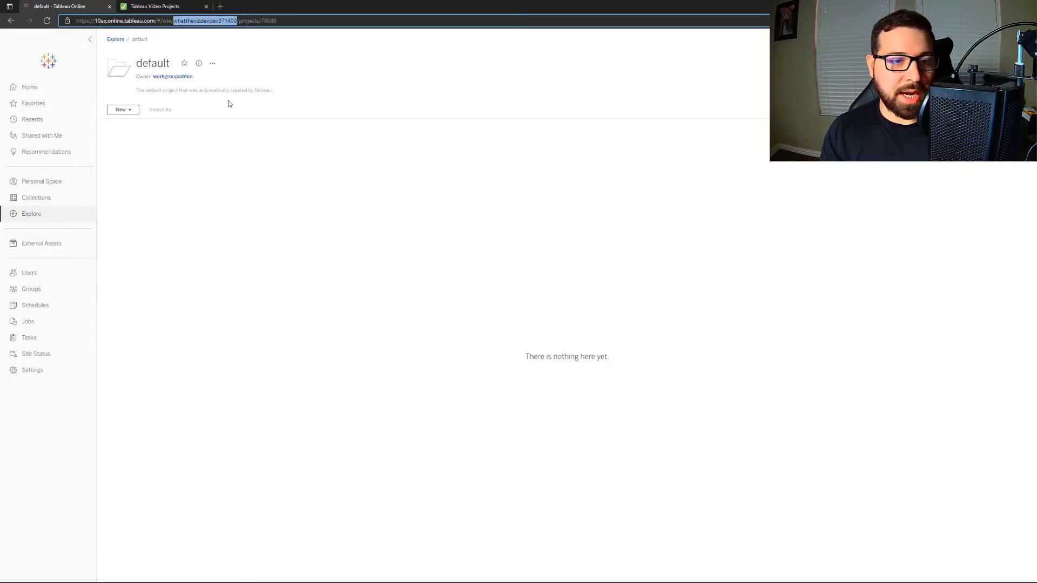
{"action": "key", "text": "alt+Tab"}
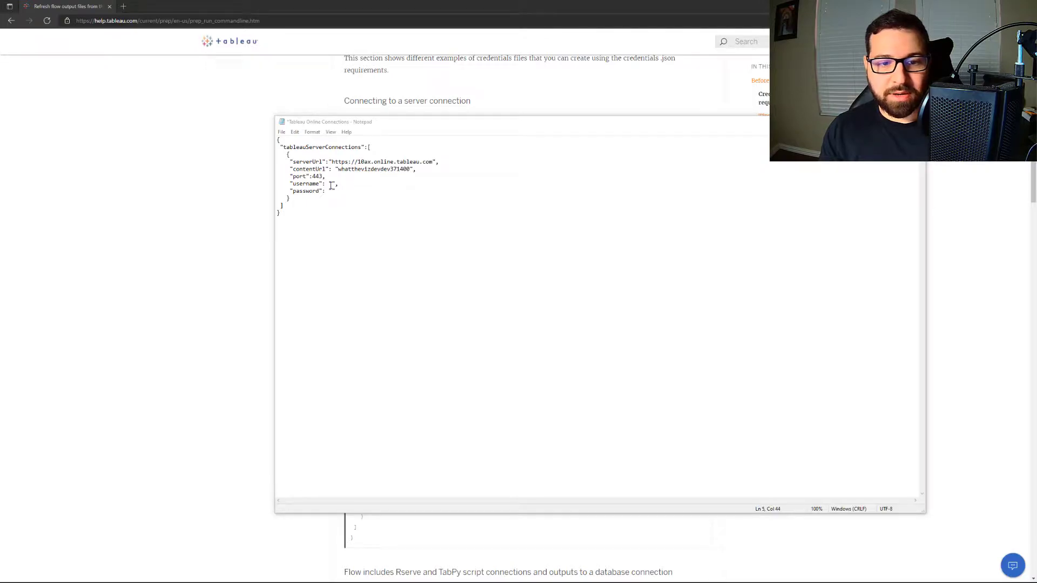
- Move the credentials file aside to reveal the help page's JSON examples and begin saving it
{"action": "left_click_drag", "start_coordinate": [415, 126], "coordinate": [1036, 291]}
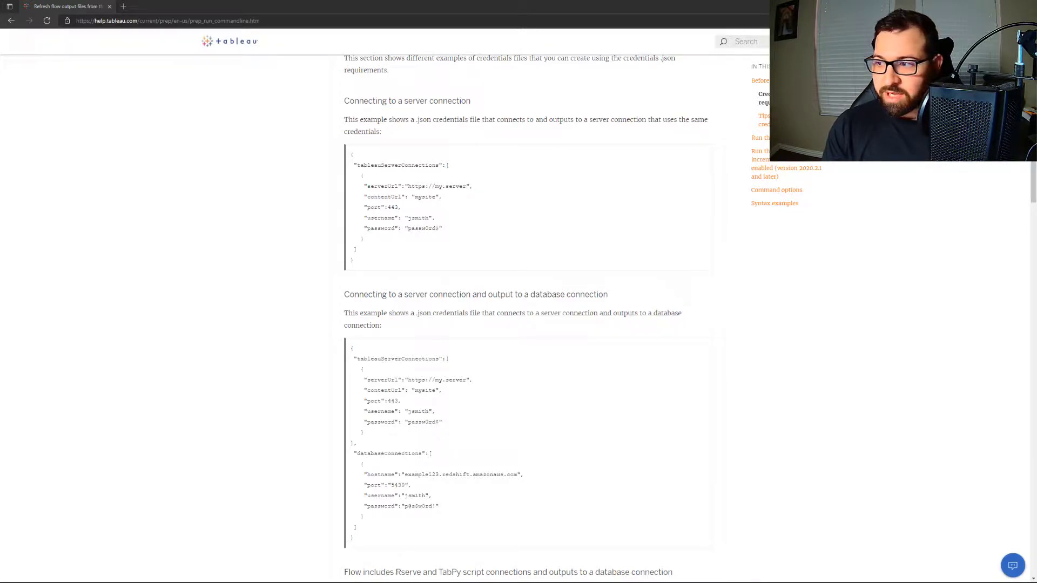
{"action": "key", "text": "ctrl+s"}
- Save as 'Tableau Online Connections.json' with type All Files, replacing the existing file
{"action": "left_click_drag", "start_coordinate": [599, 178], "coordinate": [491, 108]}
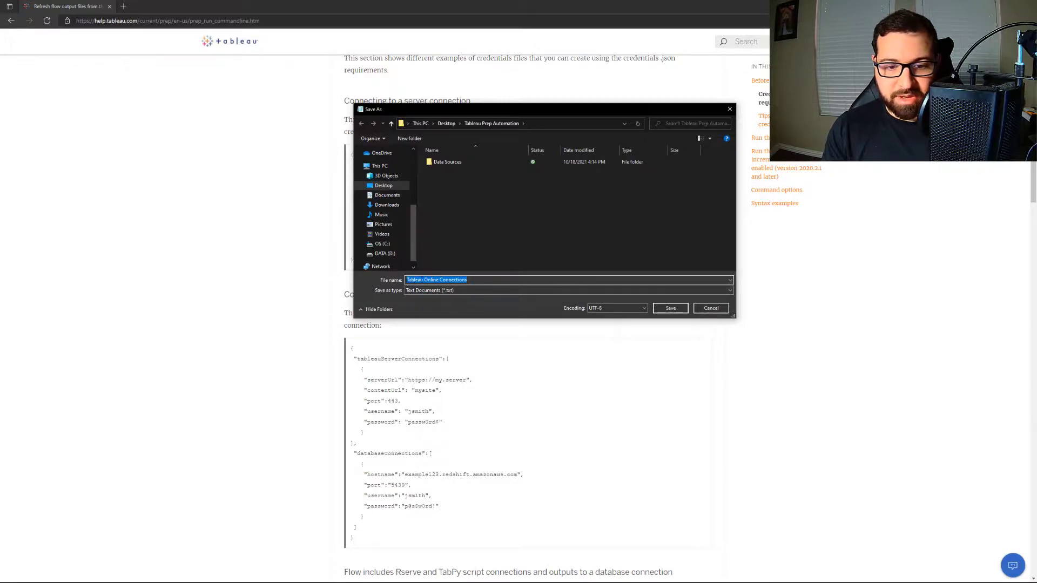
{"action": "left_click", "coordinate": [469, 290]}
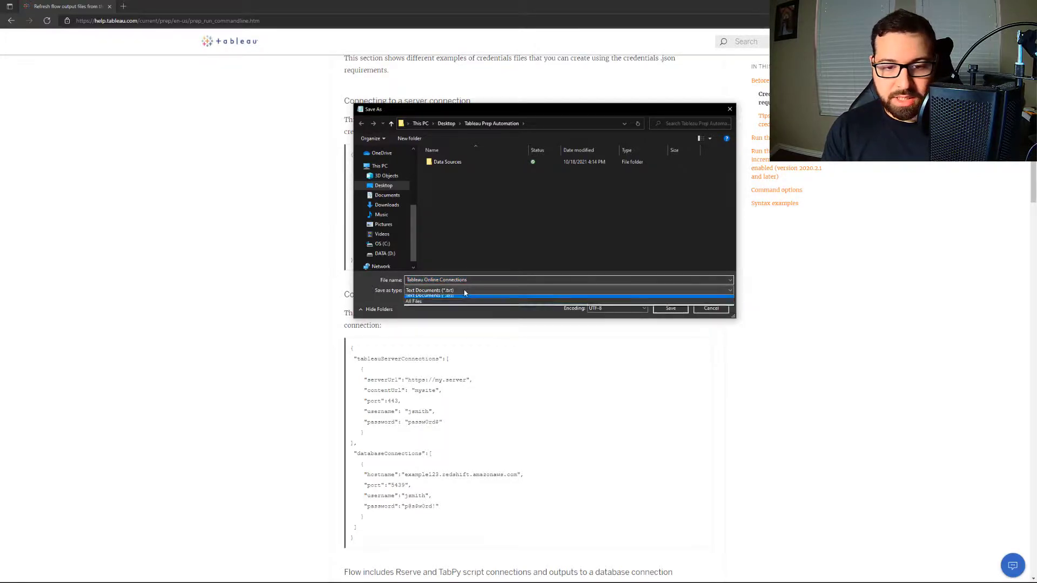
{"action": "left_click", "coordinate": [470, 304]}
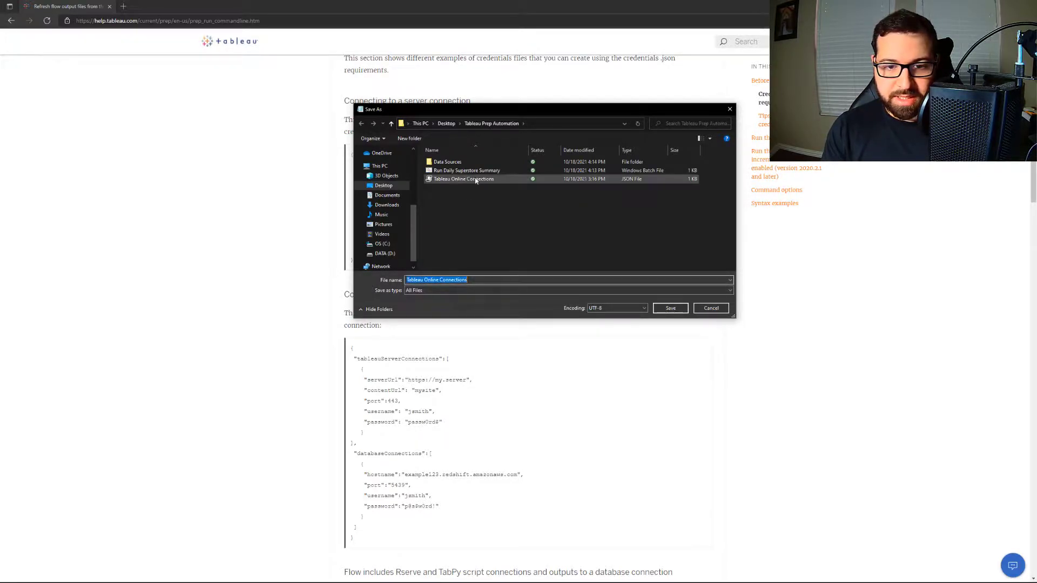
{"action": "left_click", "coordinate": [475, 279]}
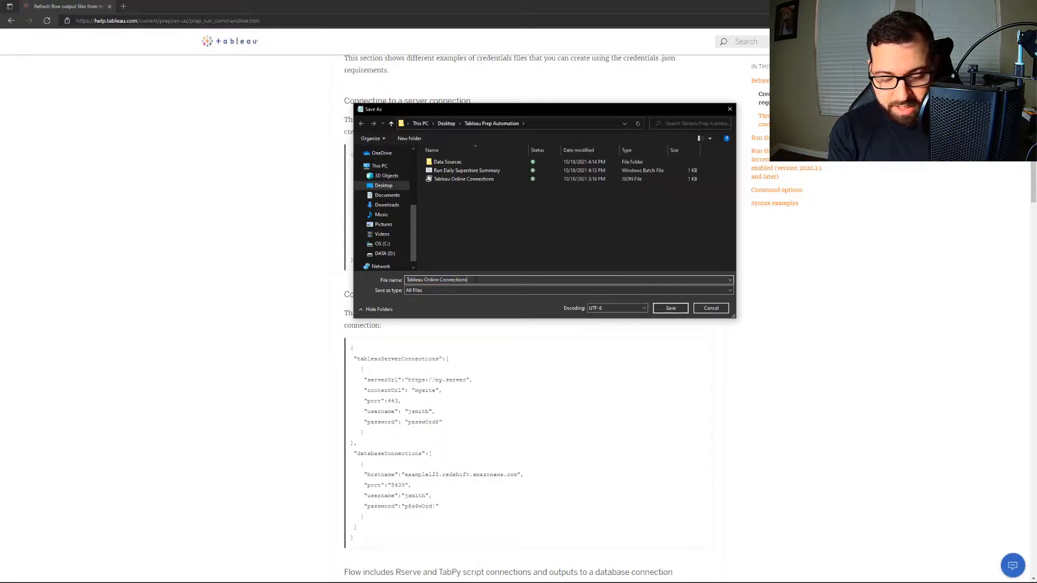
{"action": "type", "text": ".json"}
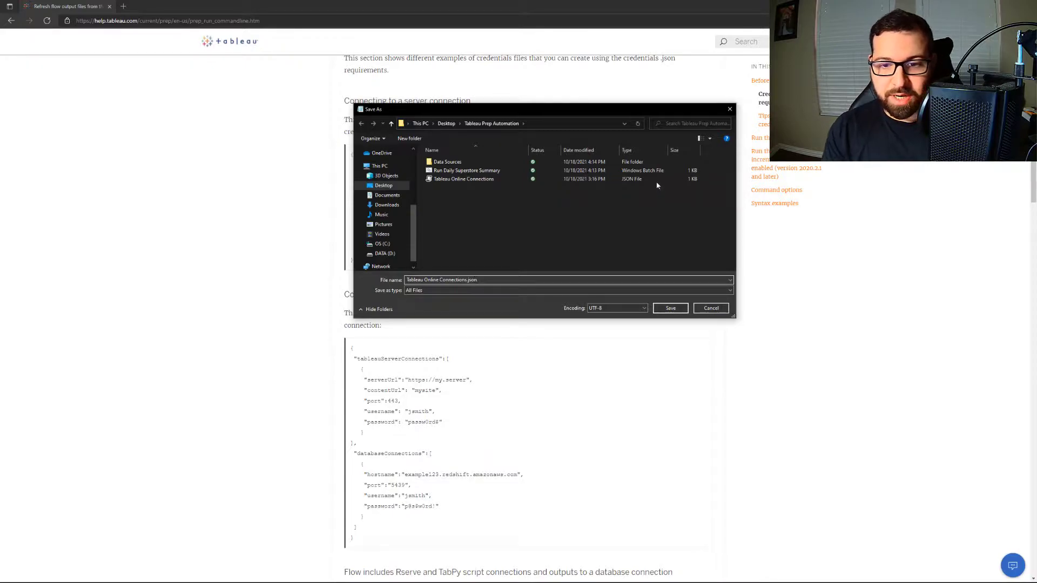
{"action": "left_click", "coordinate": [670, 308]}
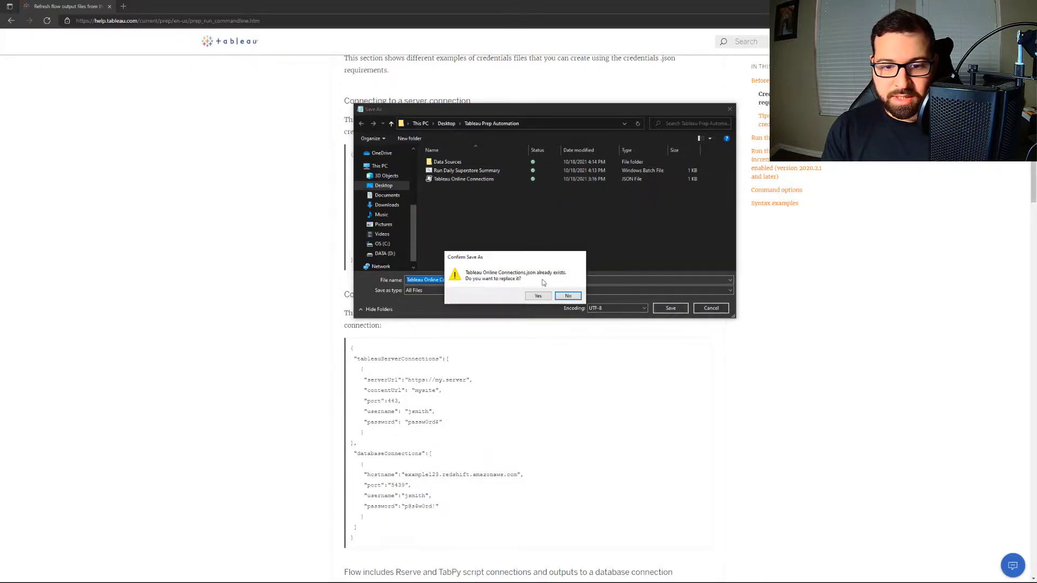
{"action": "left_click", "coordinate": [544, 299]}
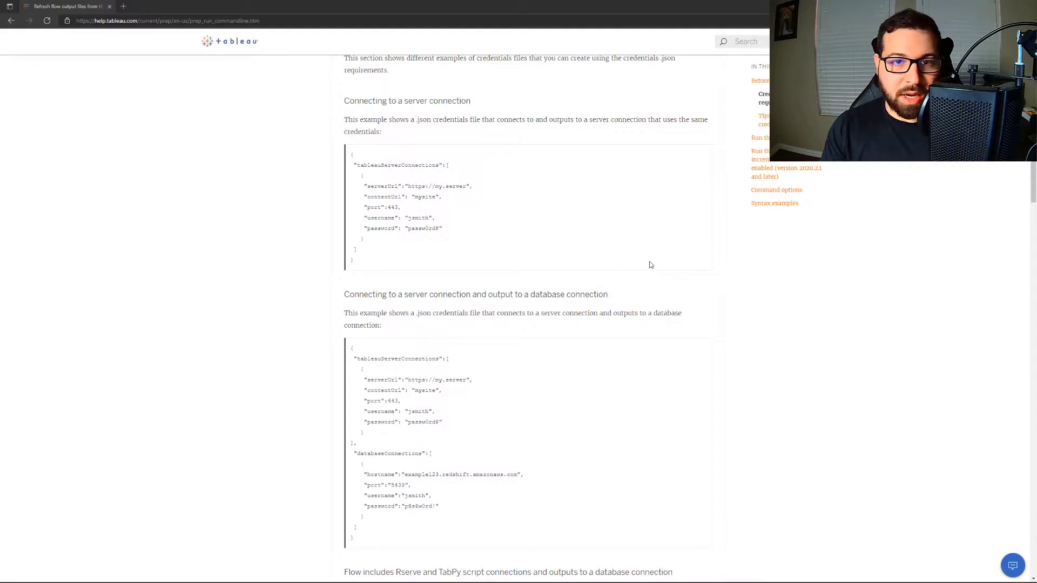
- Scroll down to the 'Tips for creating your credentials file' guidelines above 'Run the flow'
{"action": "scroll", "coordinate": [652, 263], "scroll_direction": "down", "scroll_amount": 1}
{"action": "scroll", "coordinate": [652, 264], "scroll_direction": "down", "scroll_amount": 12}
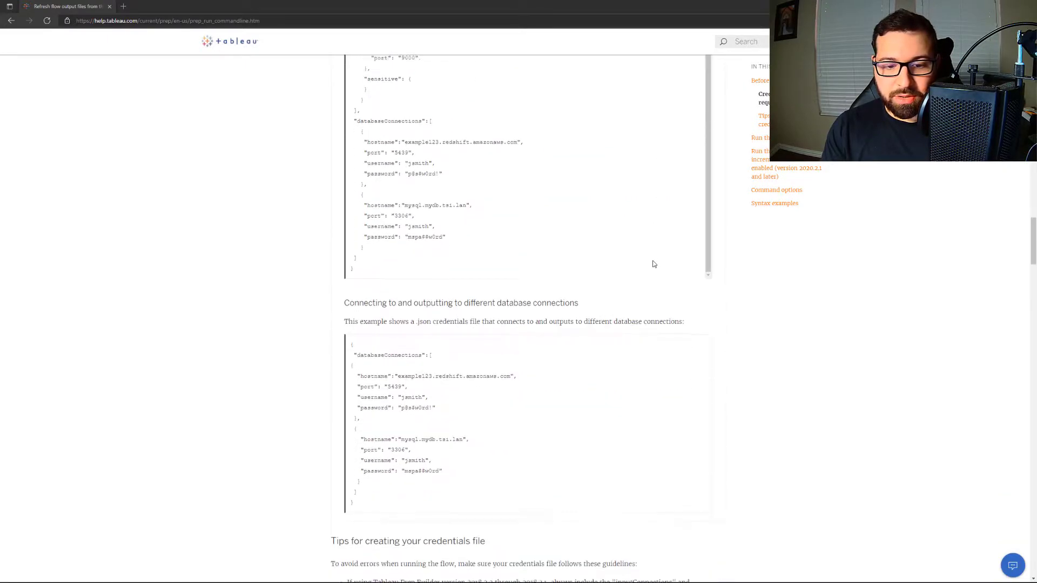
{"action": "scroll", "coordinate": [653, 263], "scroll_direction": "down", "scroll_amount": 5}
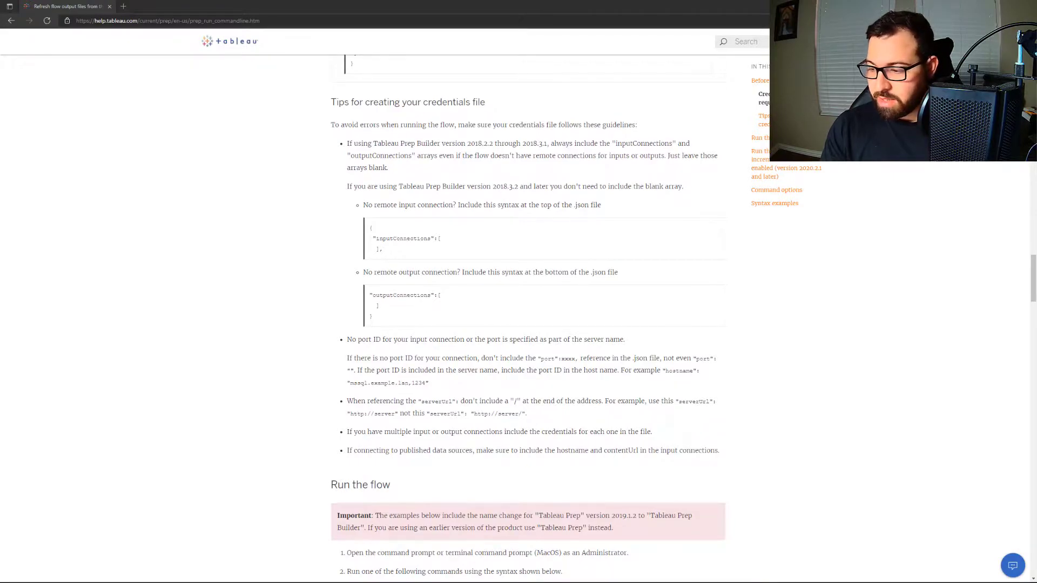
- Inspect the Automation Test flow's Superstore Sales input and its Publish and Folder output settings
{"action": "key", "text": "alt+Tab"}
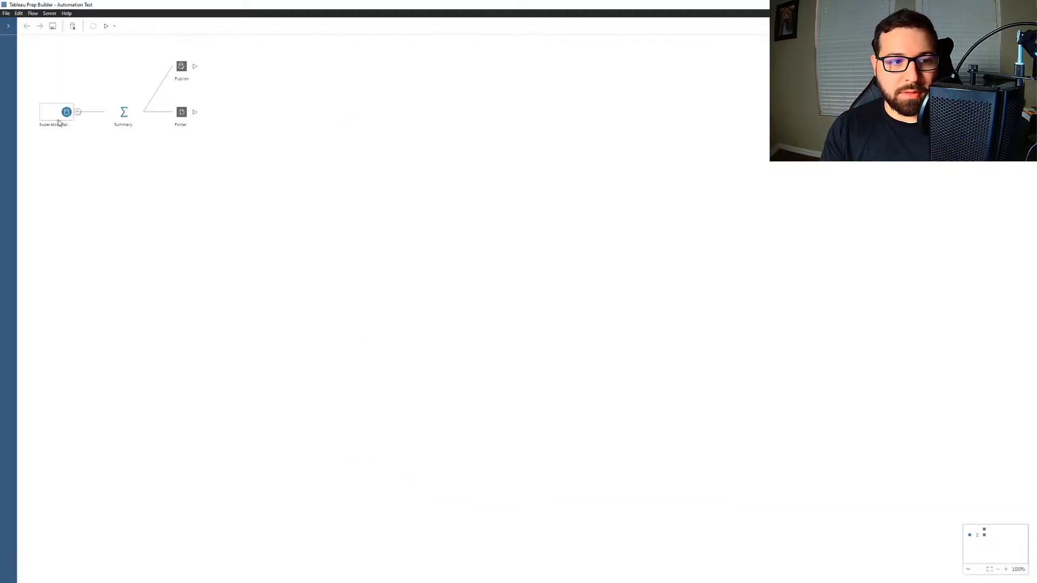
{"action": "left_click", "coordinate": [58, 113]}
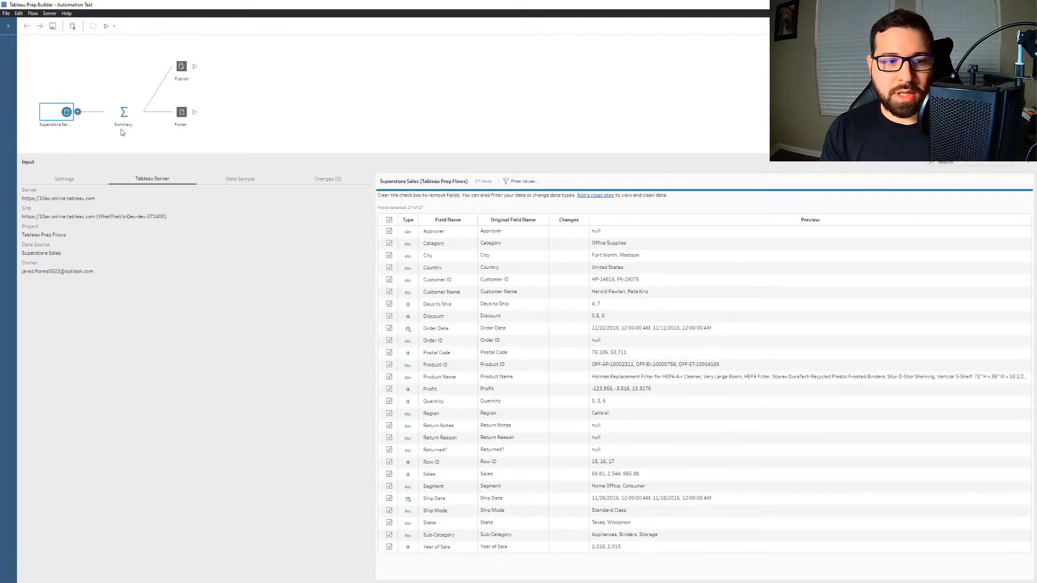
{"action": "left_click", "coordinate": [183, 73]}
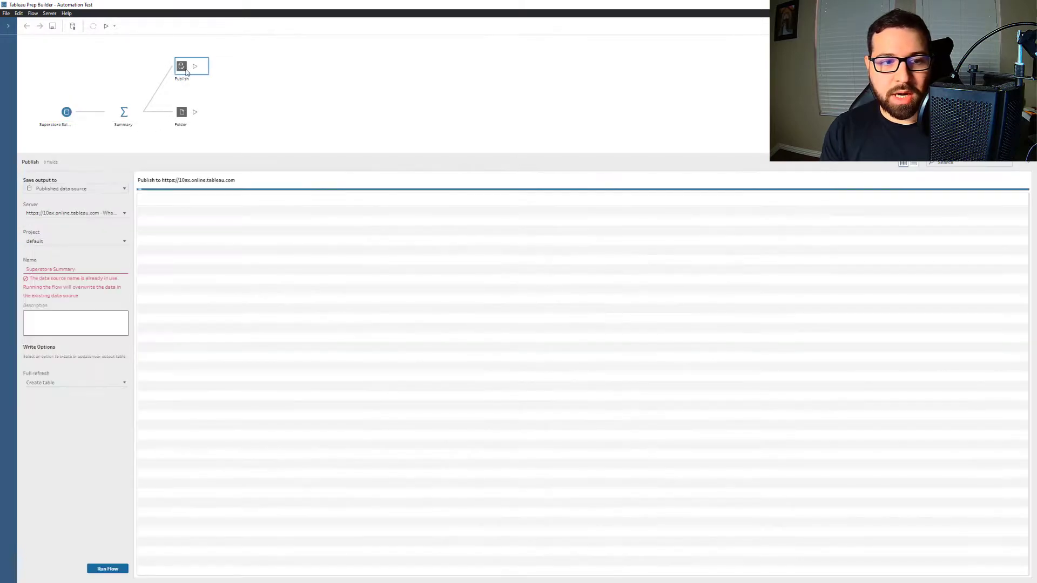
{"action": "left_click", "coordinate": [184, 114]}
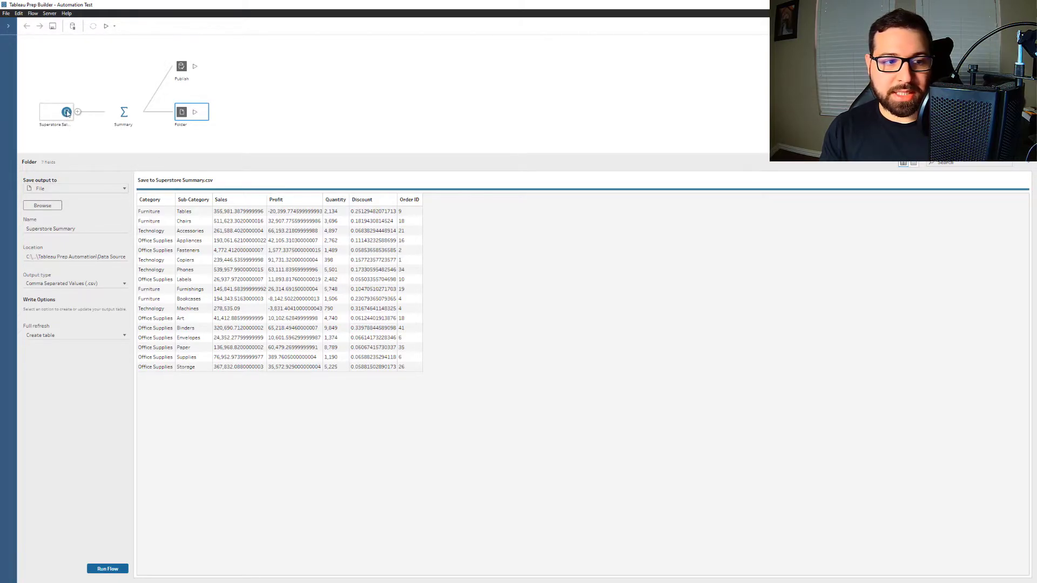
{"action": "left_click", "coordinate": [67, 113]}
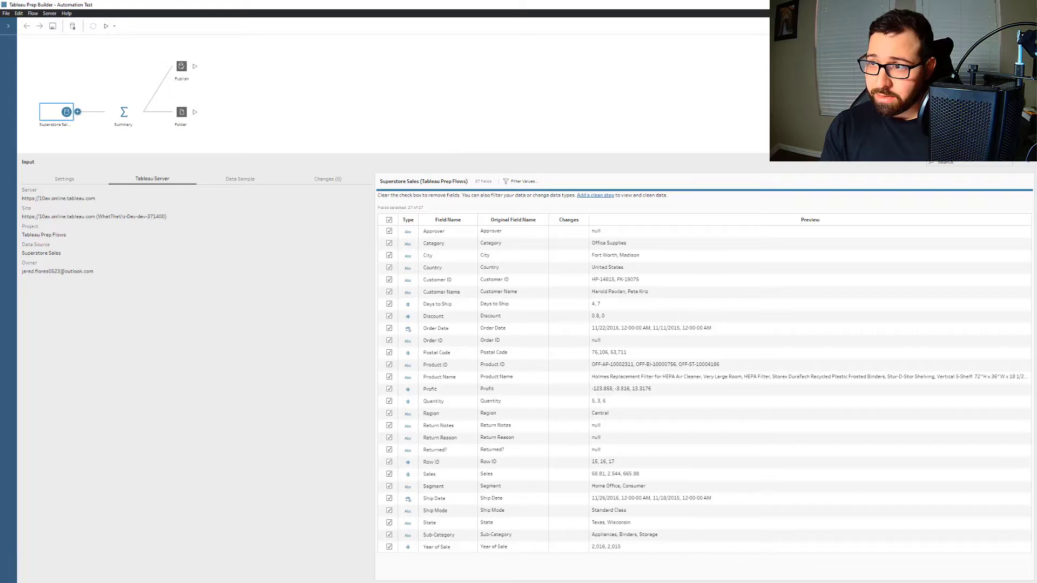
{"action": "key", "text": "alt+Tab"}
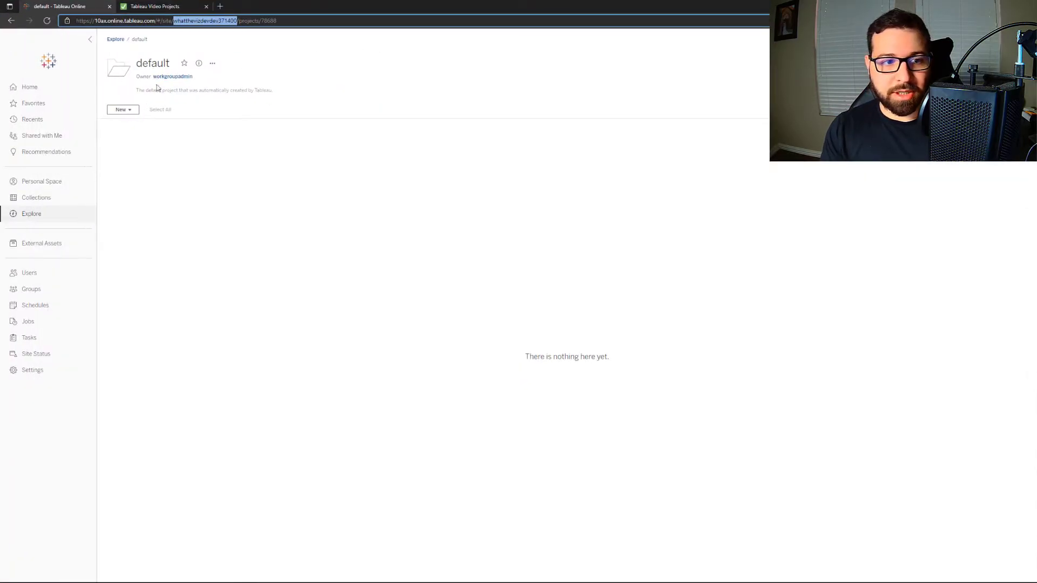
{"action": "left_click", "coordinate": [151, 136]}
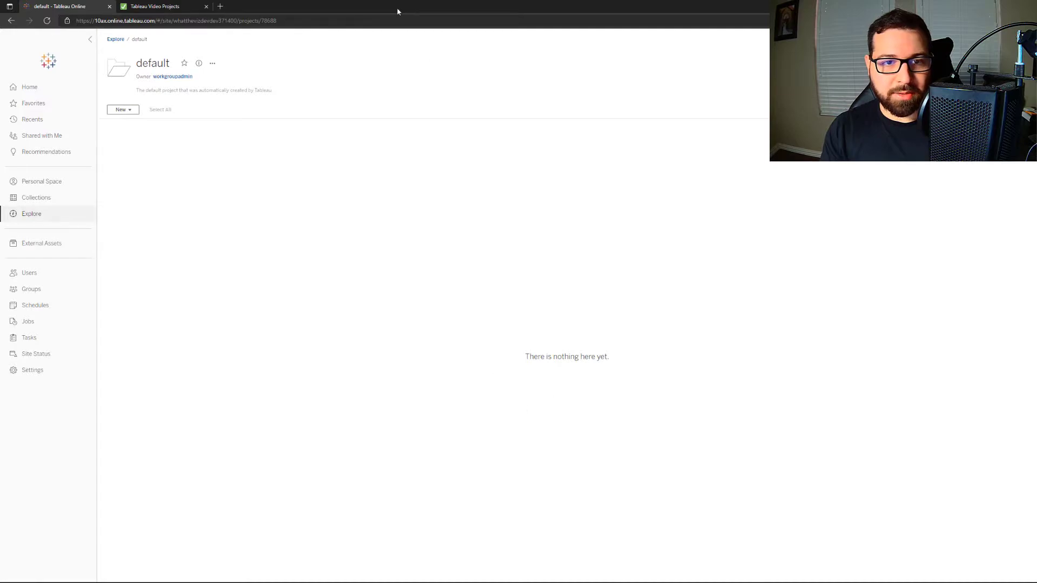
{"action": "key", "text": "alt+Tab"}
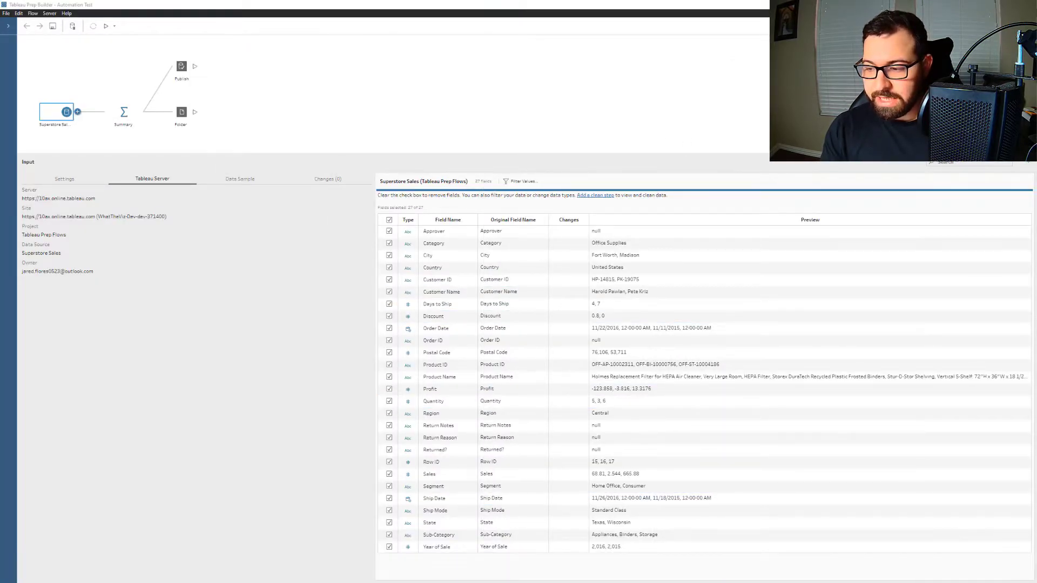
- Return to the help page and scroll to the Windows command for flows publishing to a server
{"action": "key", "text": "alt+Tab"}
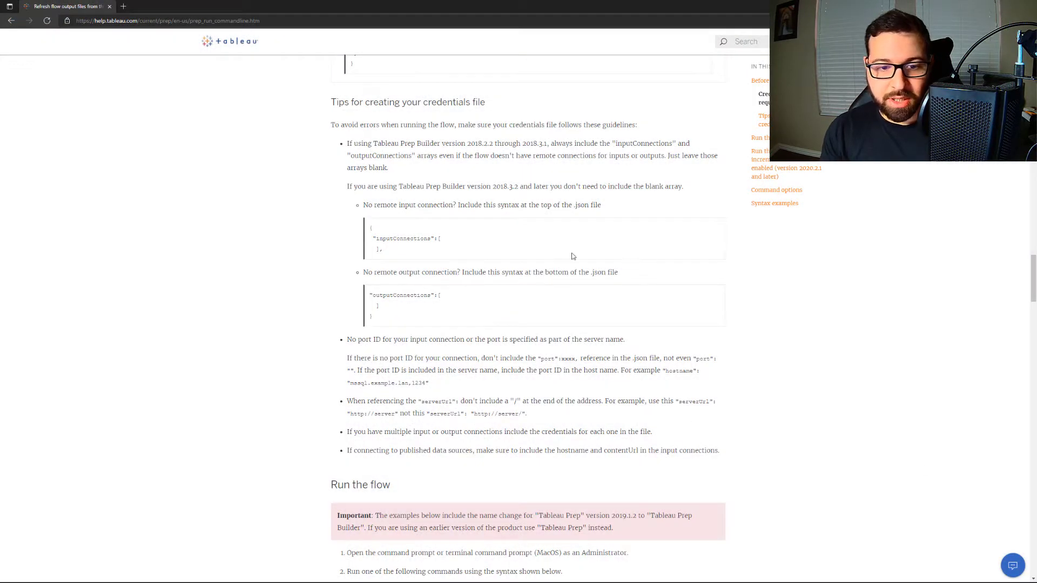
{"action": "scroll", "coordinate": [536, 198], "scroll_direction": "down", "scroll_amount": 8}
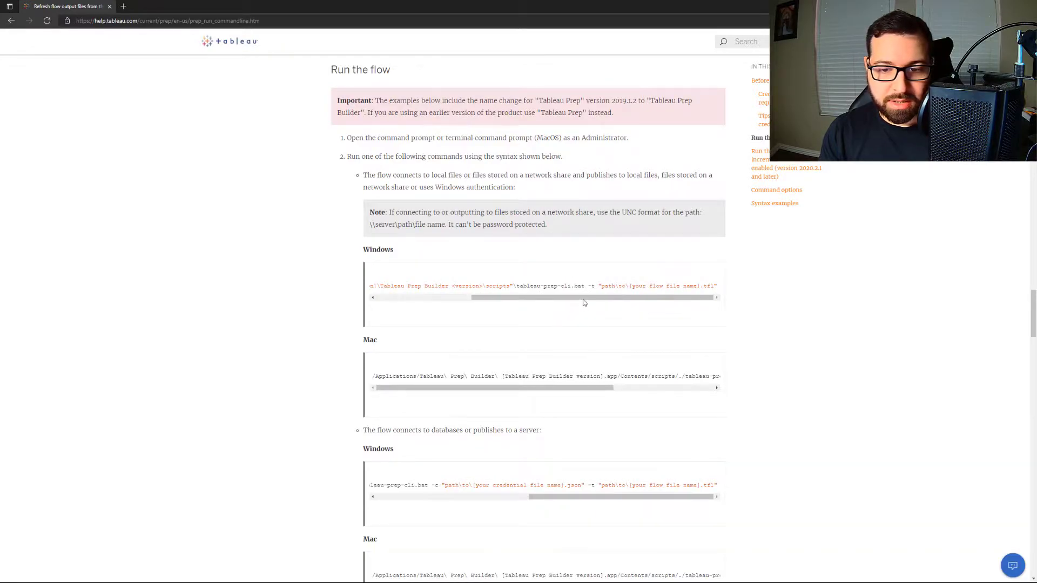
{"action": "left_click_drag", "start_coordinate": [476, 298], "coordinate": [357, 298]}
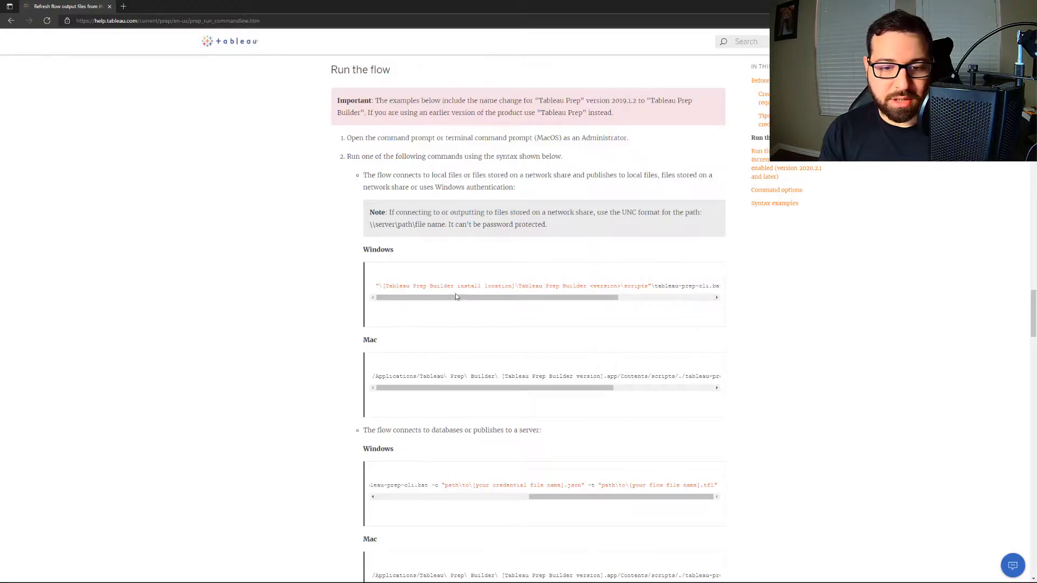
{"action": "left_click_drag", "start_coordinate": [463, 301], "coordinate": [438, 292]}
{"action": "scroll", "coordinate": [296, 286], "scroll_direction": "down", "scroll_amount": 1}
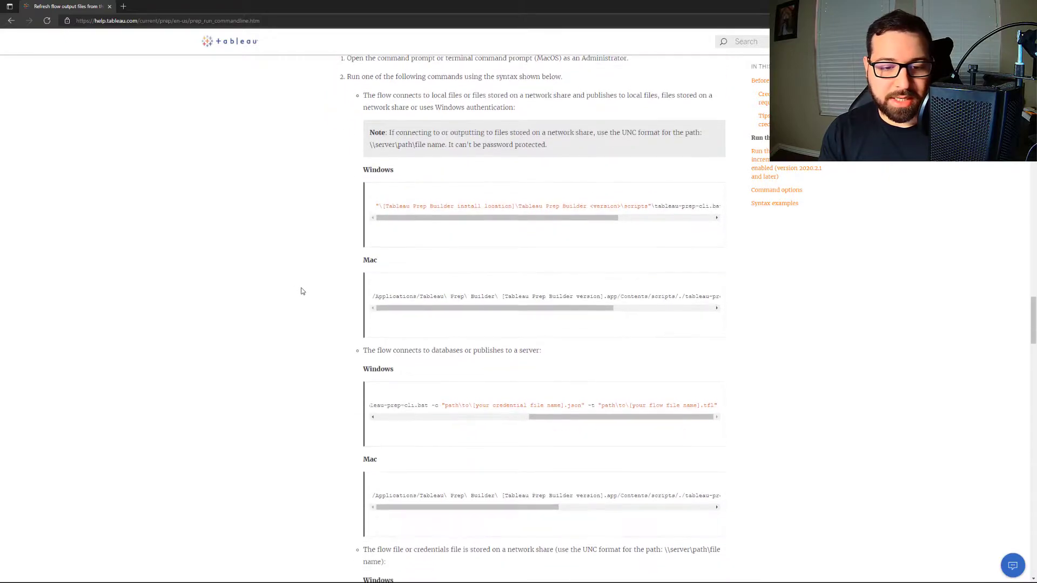
{"action": "scroll", "coordinate": [324, 283], "scroll_direction": "down", "scroll_amount": 2}
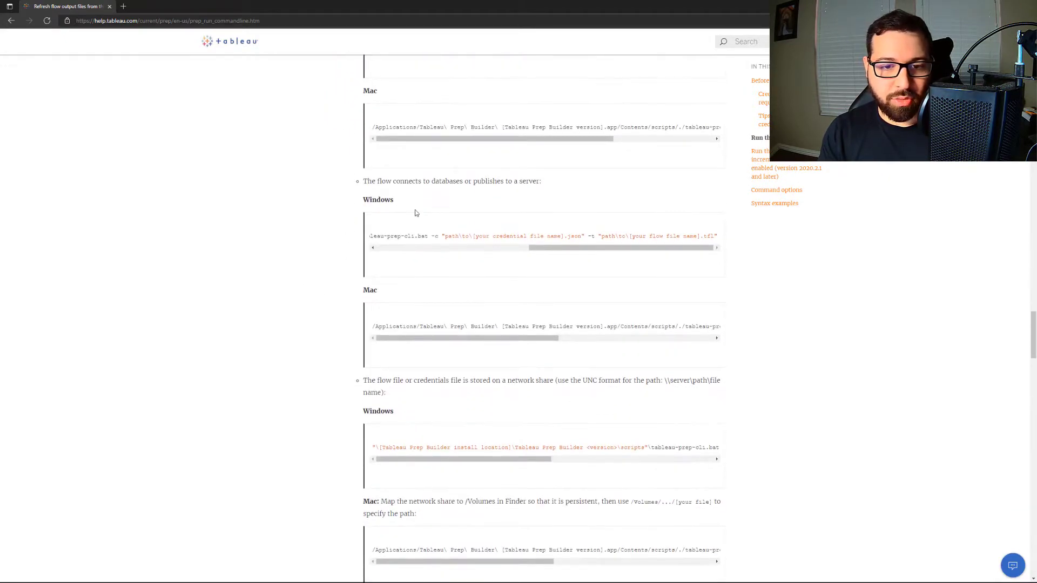
{"action": "mouse_move", "coordinate": [538, 250]}
{"action": "left_mouse_down"}
{"action": "mouse_move", "coordinate": [381, 249]}
{"action": "mouse_move", "coordinate": [373, 238]}
{"action": "mouse_move", "coordinate": [542, 247]}
{"action": "left_mouse_up"}
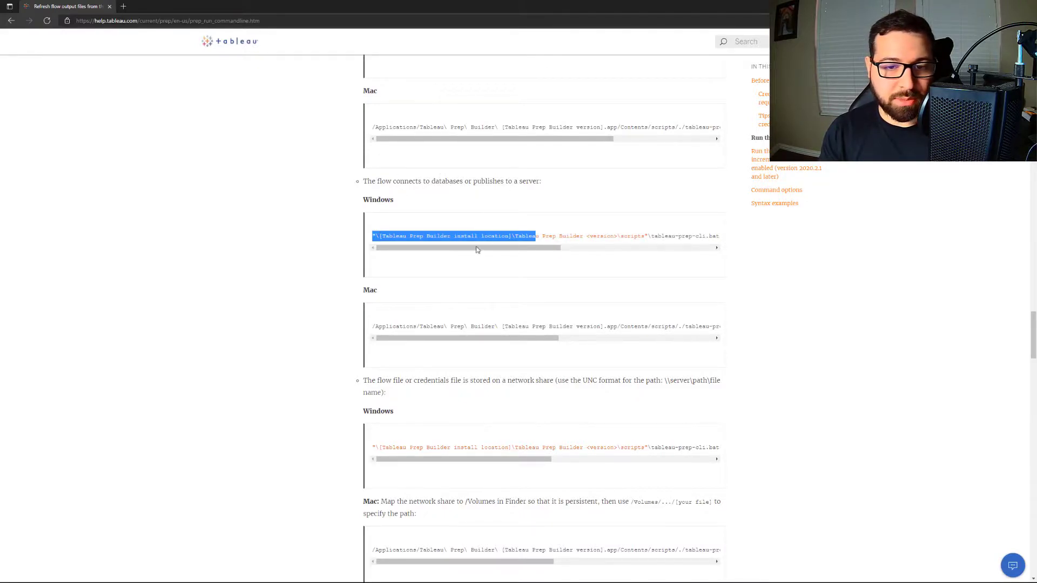
- Select parts of the Windows tableau-prep-cli command and scroll its code box back to the start
{"action": "left_click_drag", "start_coordinate": [373, 236], "coordinate": [727, 238]}
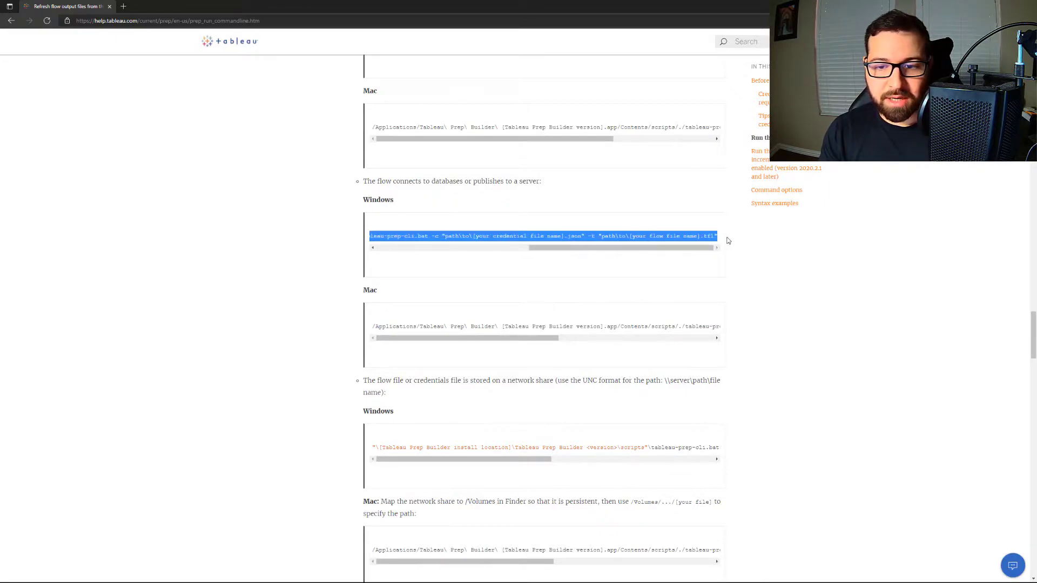
{"action": "left_click", "coordinate": [600, 244]}
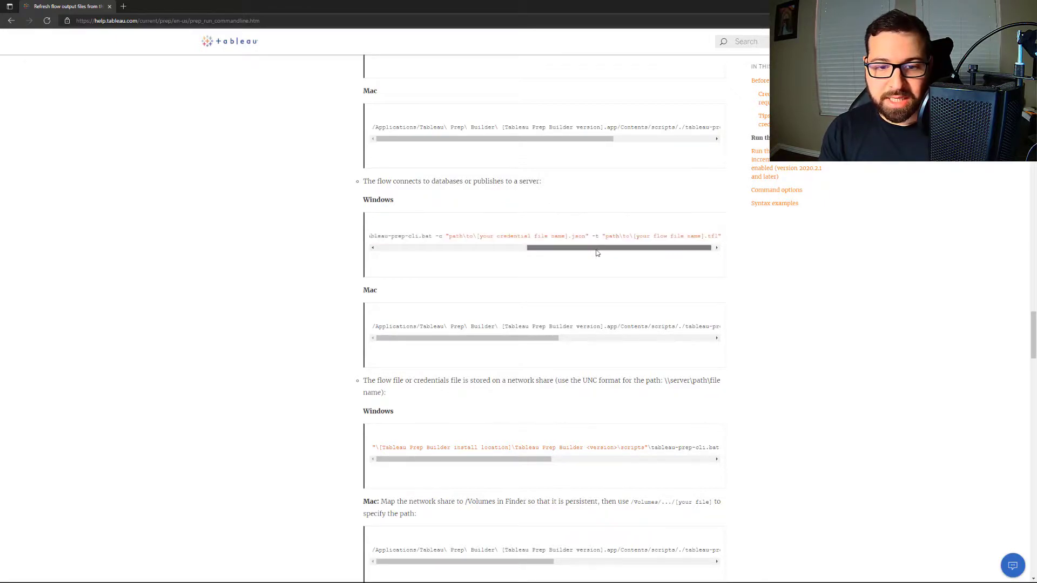
{"action": "mouse_move", "coordinate": [598, 248]}
{"action": "left_mouse_down"}
{"action": "mouse_move", "coordinate": [534, 248]}
{"action": "mouse_move", "coordinate": [522, 236]}
{"action": "mouse_move", "coordinate": [611, 247]}
{"action": "left_mouse_up"}
{"action": "left_click", "coordinate": [565, 239]}
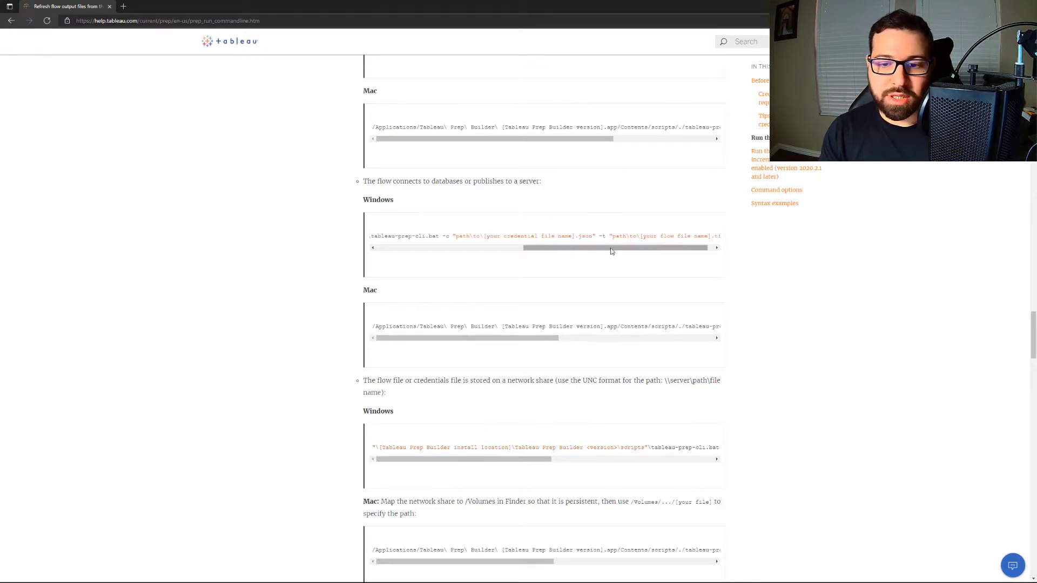
{"action": "left_click_drag", "start_coordinate": [611, 247], "coordinate": [647, 247]}
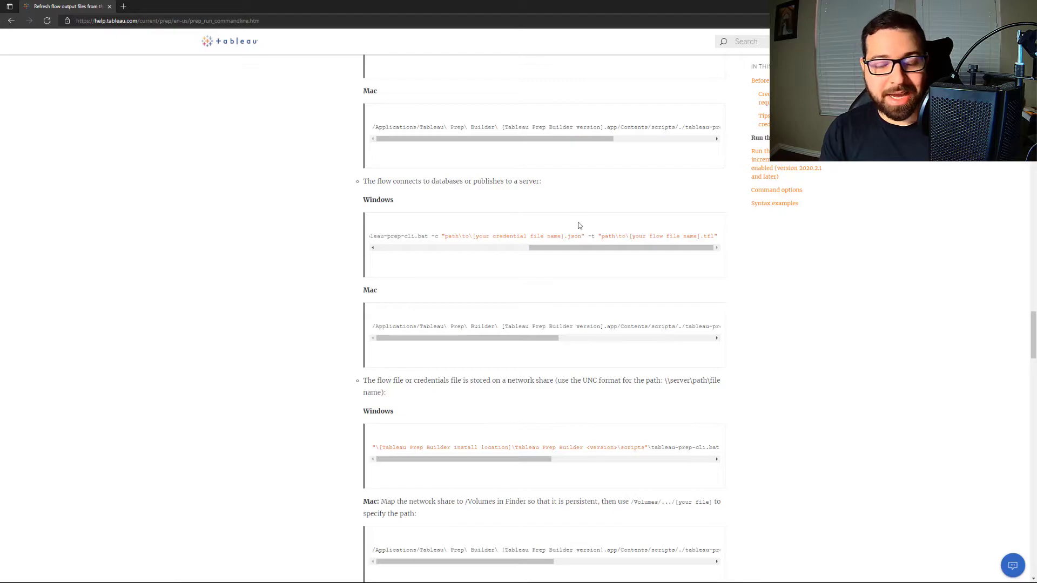
{"action": "left_click_drag", "start_coordinate": [540, 247], "coordinate": [388, 249]}
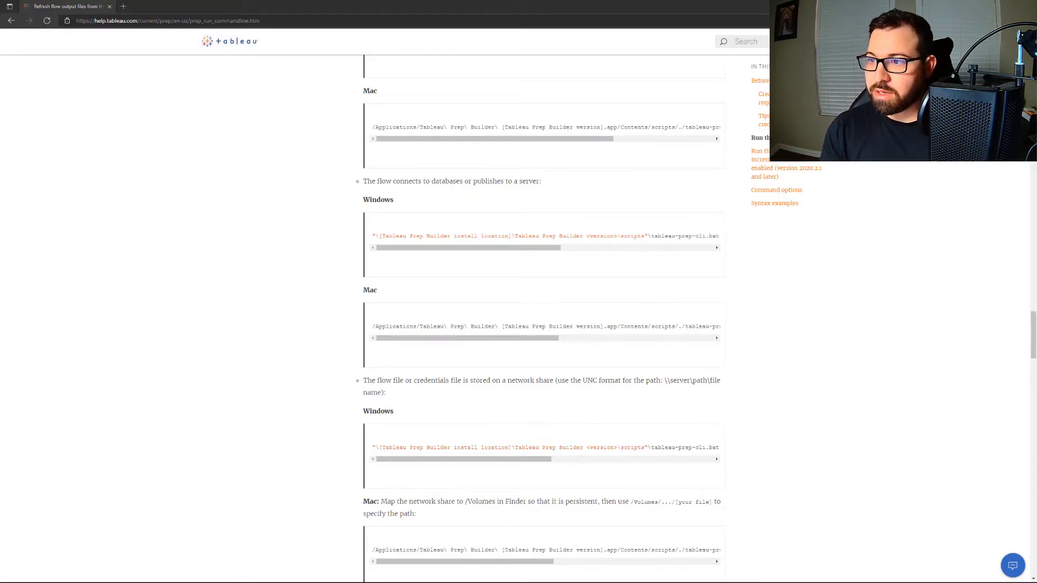
- Maximize the notes and compare the template command line with the real command's script path
{"action": "key", "text": "alt+Tab"}
{"action": "key", "text": "super+Up"}
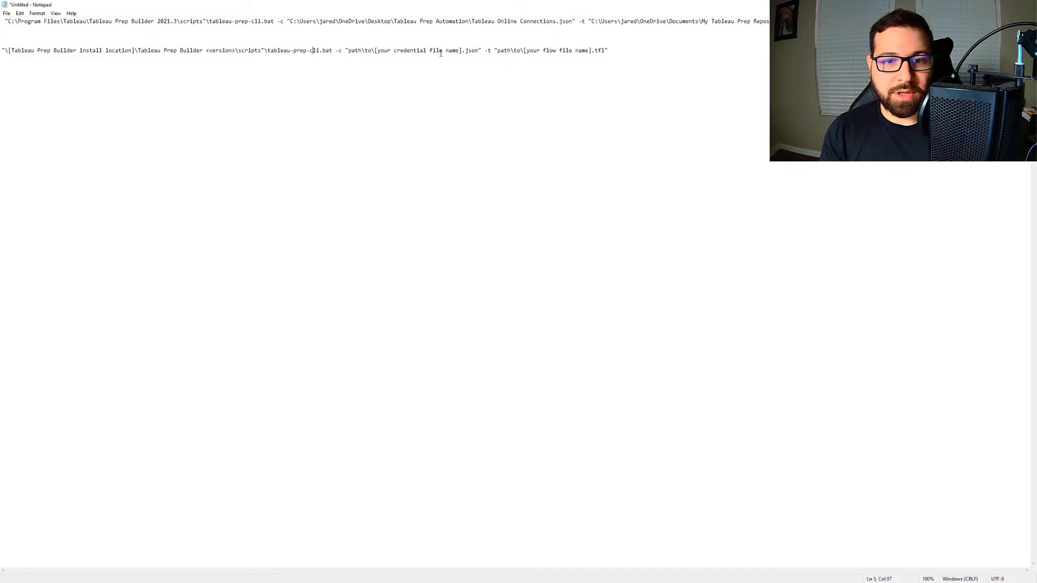
{"action": "left_click_drag", "start_coordinate": [619, 50], "coordinate": [332, 61]}
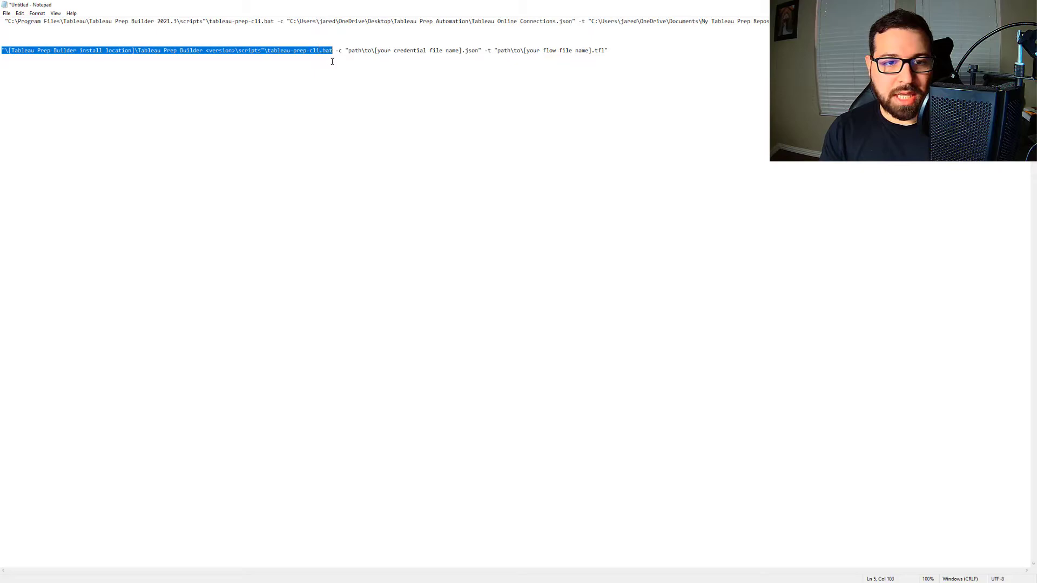
{"action": "left_click", "coordinate": [10, 34]}
{"action": "left_click_drag", "start_coordinate": [6, 21], "coordinate": [274, 23]}
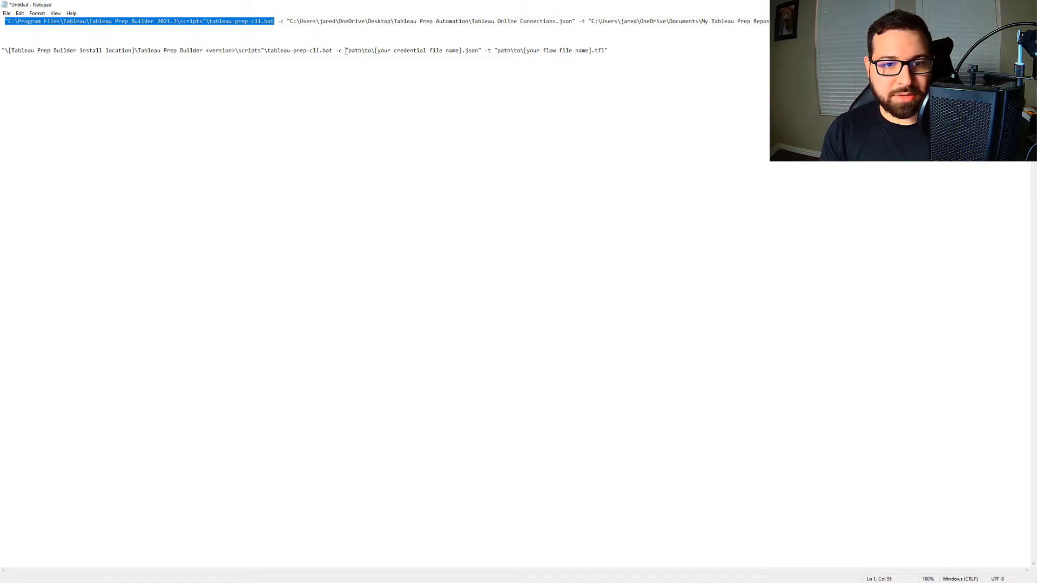
- Check the Tableau Online Connections.json credential path and the flow file path against the template
{"action": "left_click_drag", "start_coordinate": [346, 52], "coordinate": [481, 52]}
{"action": "left_click", "coordinate": [304, 29]}
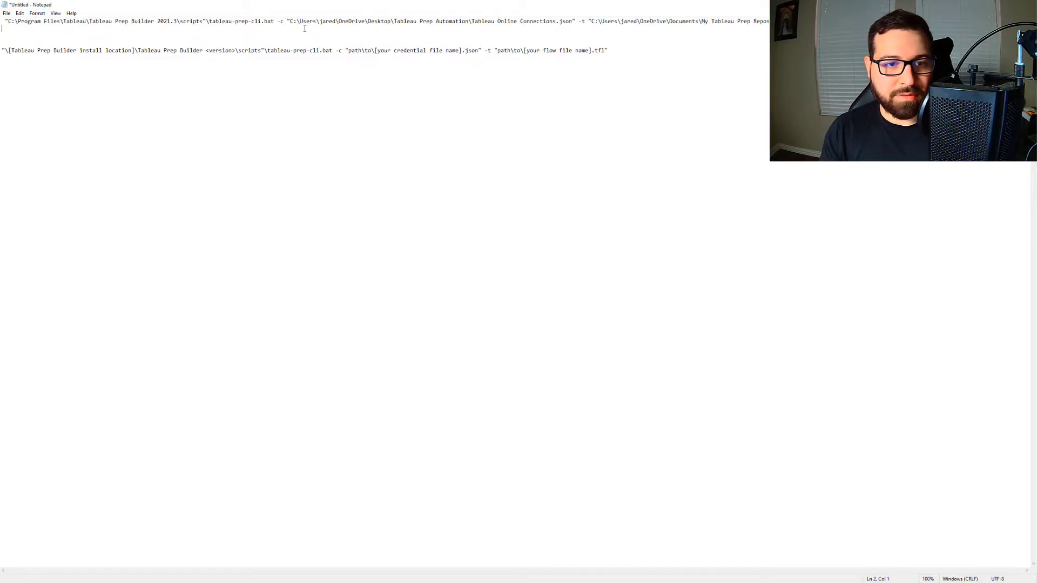
{"action": "left_click_drag", "start_coordinate": [287, 21], "coordinate": [576, 22]}
{"action": "left_click", "coordinate": [473, 22]}
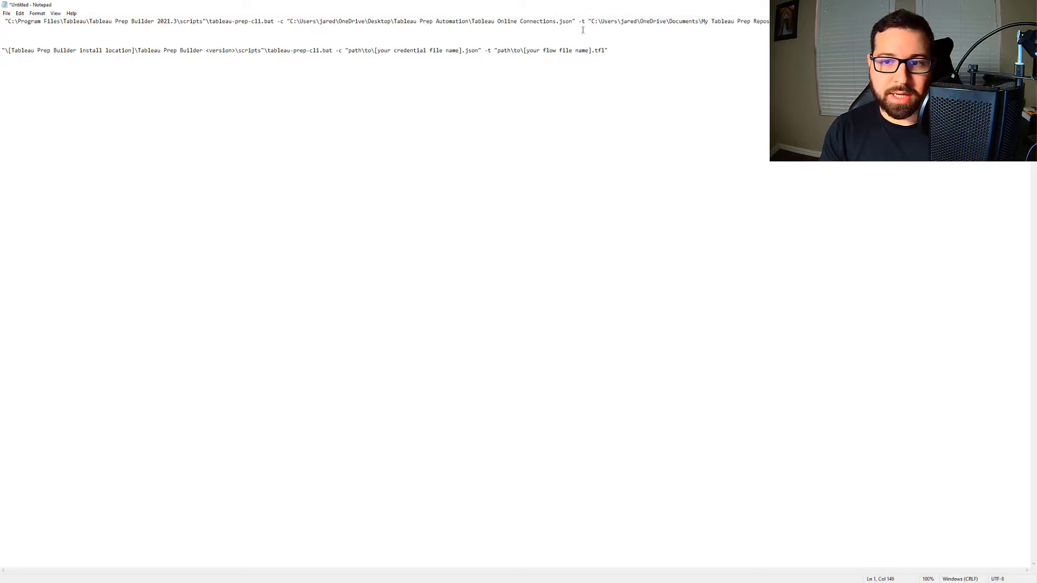
{"action": "left_click_drag", "start_coordinate": [589, 22], "coordinate": [862, 22]}
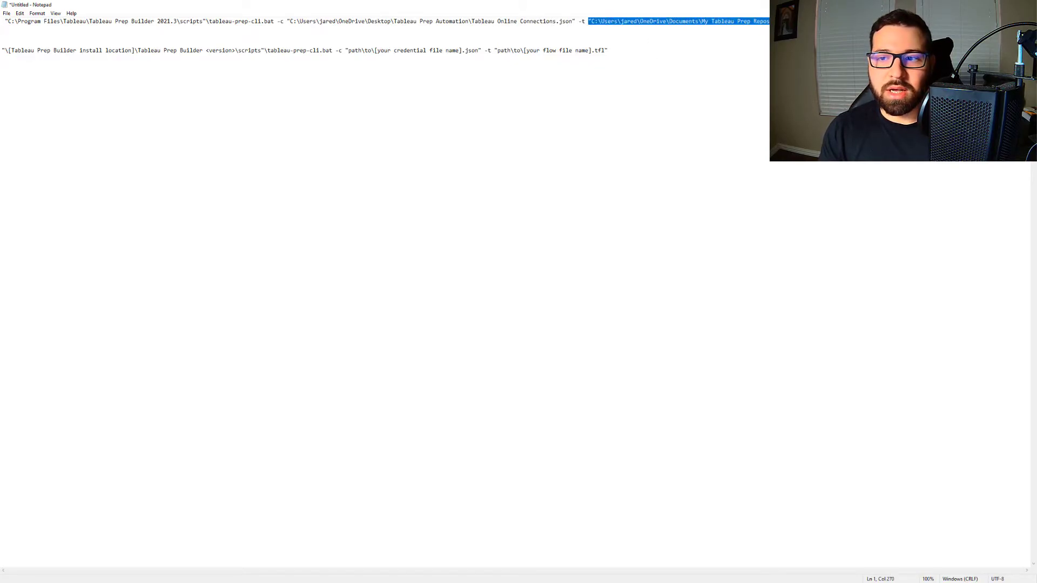
{"action": "left_click_drag", "start_coordinate": [778, 22], "coordinate": [2, 7]}
{"action": "key", "text": "ctrl+c"}
{"action": "double_click", "coordinate": [415, 4]}
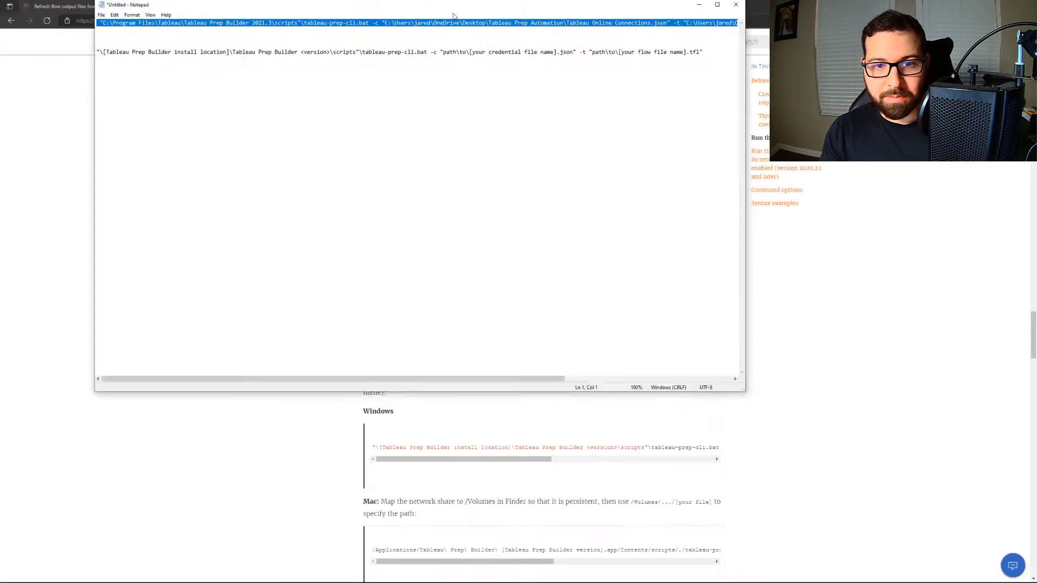
- Run the copied tableau-prep-cli.bat command in Command Prompt until the Automation Test flow reports Finished
{"action": "key", "text": "alt+Tab"}
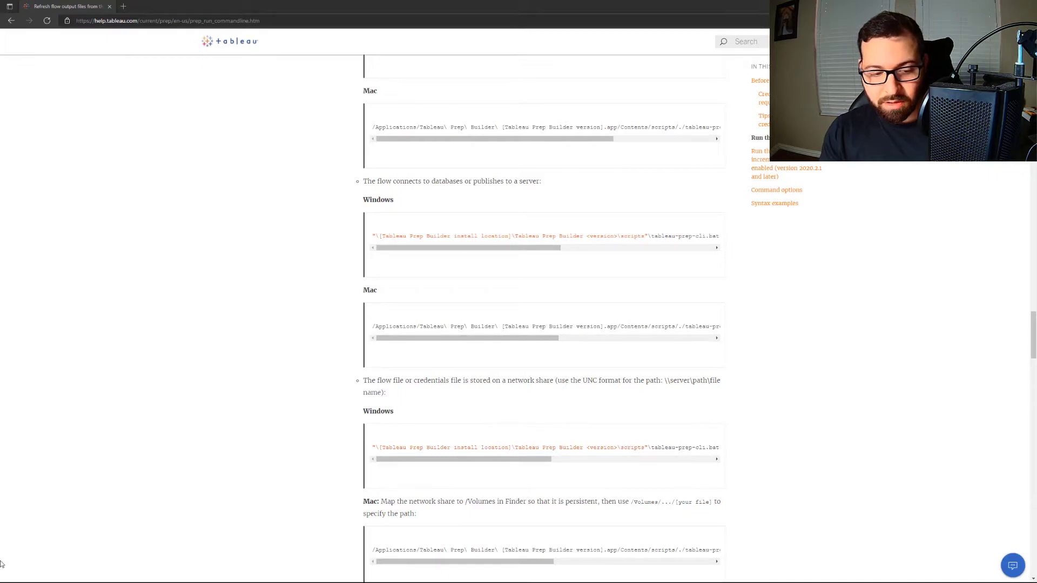
{"action": "key", "text": "super"}
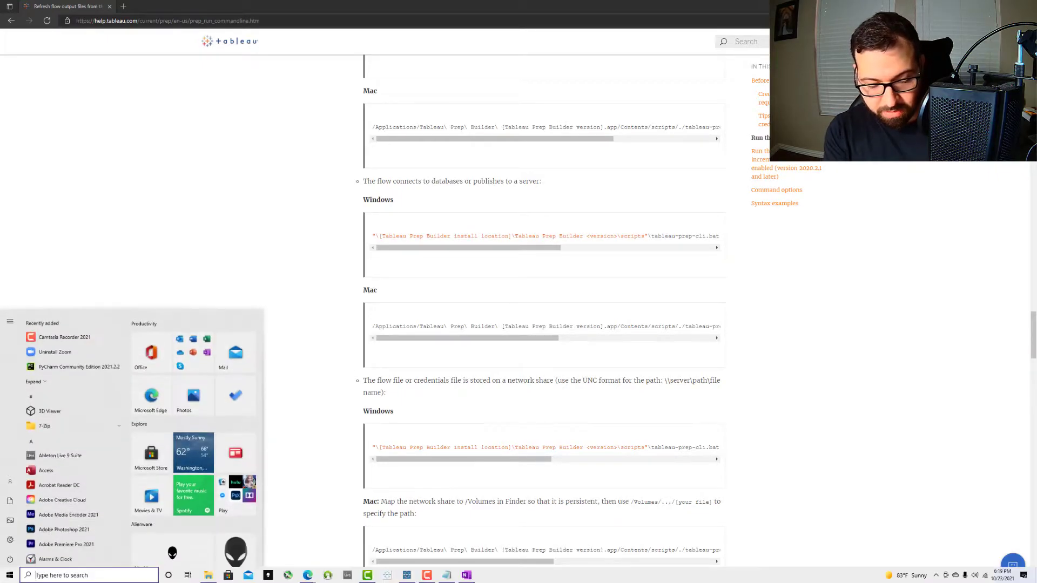
{"action": "type", "text": "cmd"}
{"action": "key", "text": "Return"}
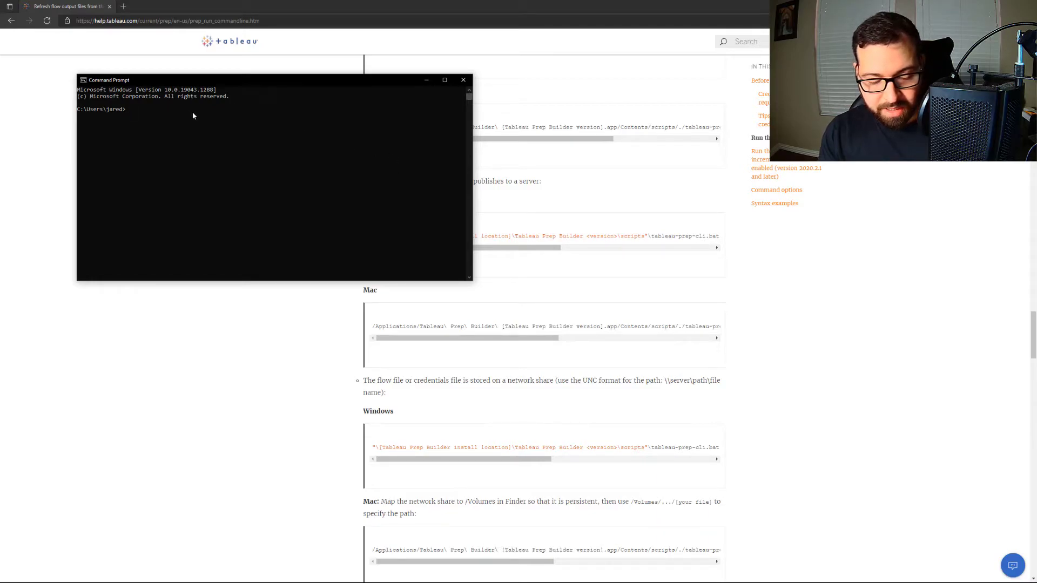
{"action": "key", "text": "ctrl+v"}
{"action": "key", "text": "Return"}
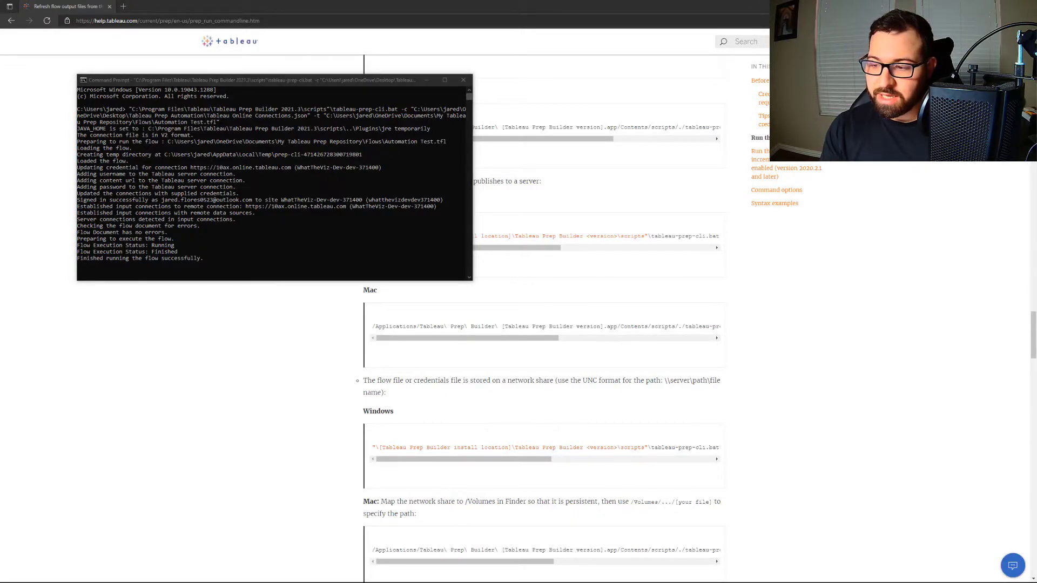
- Reload the Tableau Online default project page to show the published Superstore Summary data source
{"action": "key", "text": "alt+Tab"}
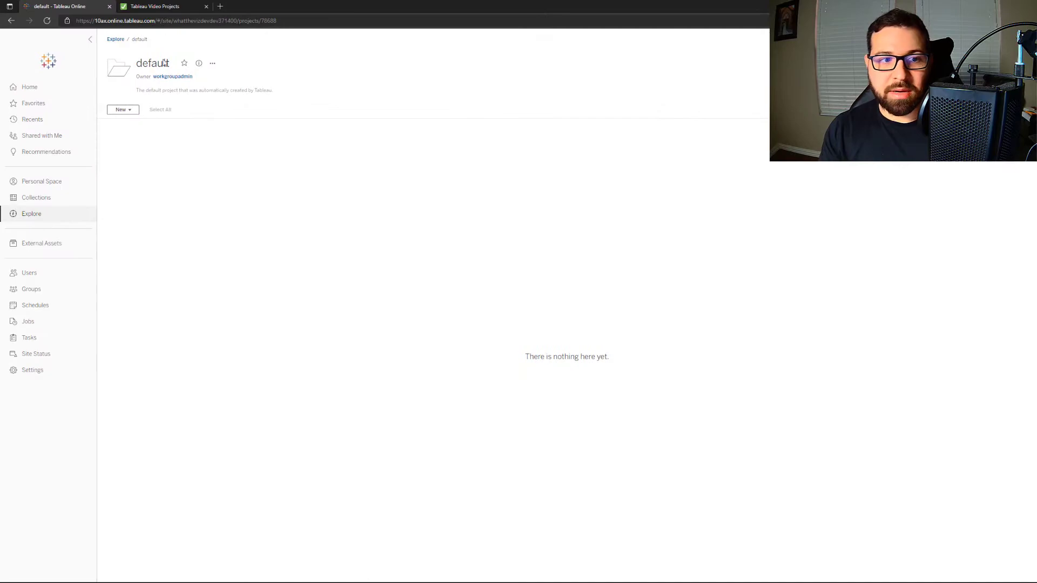
{"action": "left_click", "coordinate": [52, 23]}
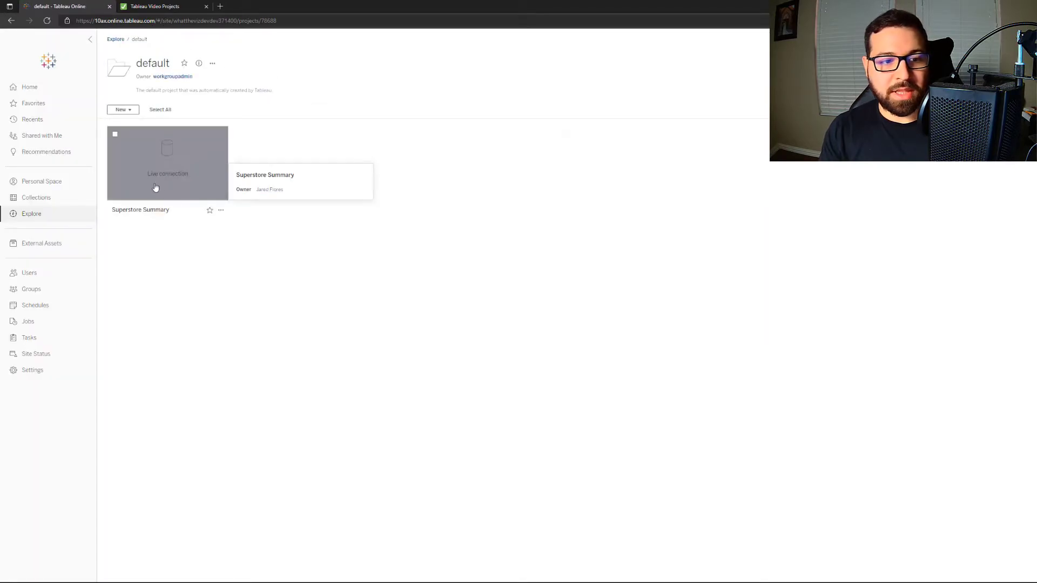
{"action": "mouse_move", "coordinate": [185, 167]}
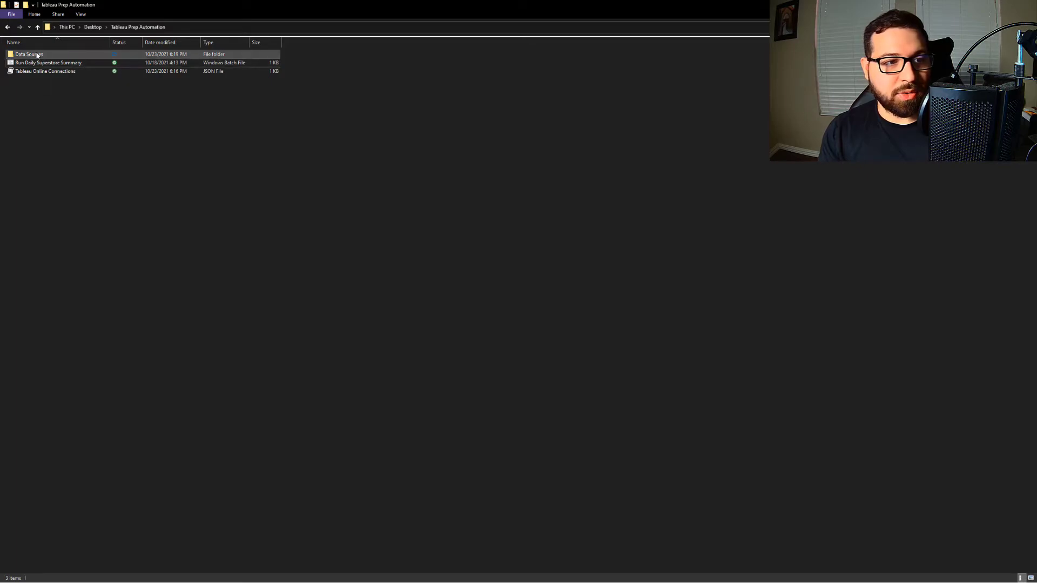
- Open the Data Sources folder to find the 2 KB Superstore Summary Excel output
{"action": "double_click", "coordinate": [37, 55]}
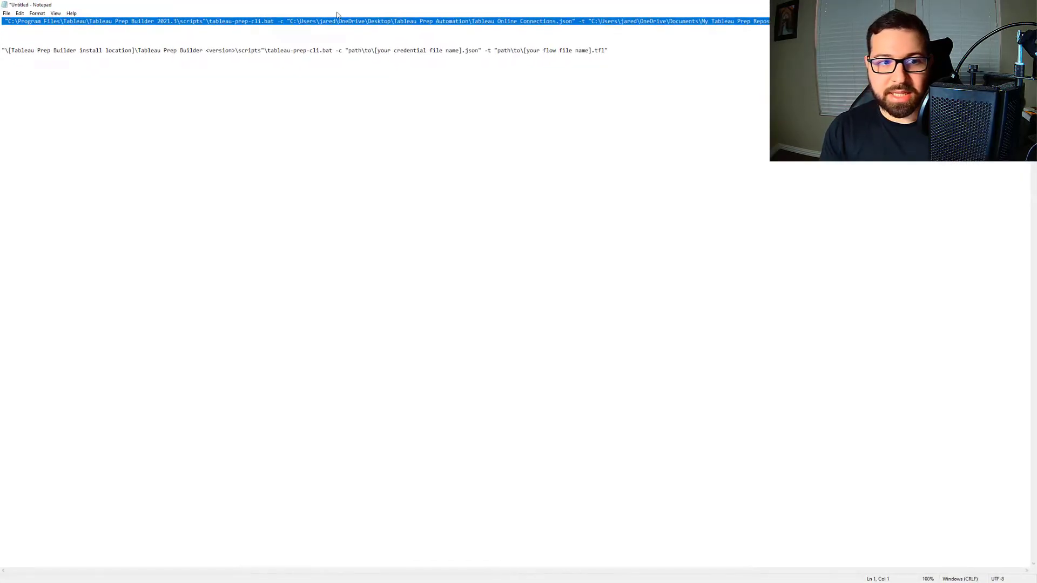
- Delete the template command line from the notes, leaving only the flow-run command
{"action": "left_click", "coordinate": [161, 33]}
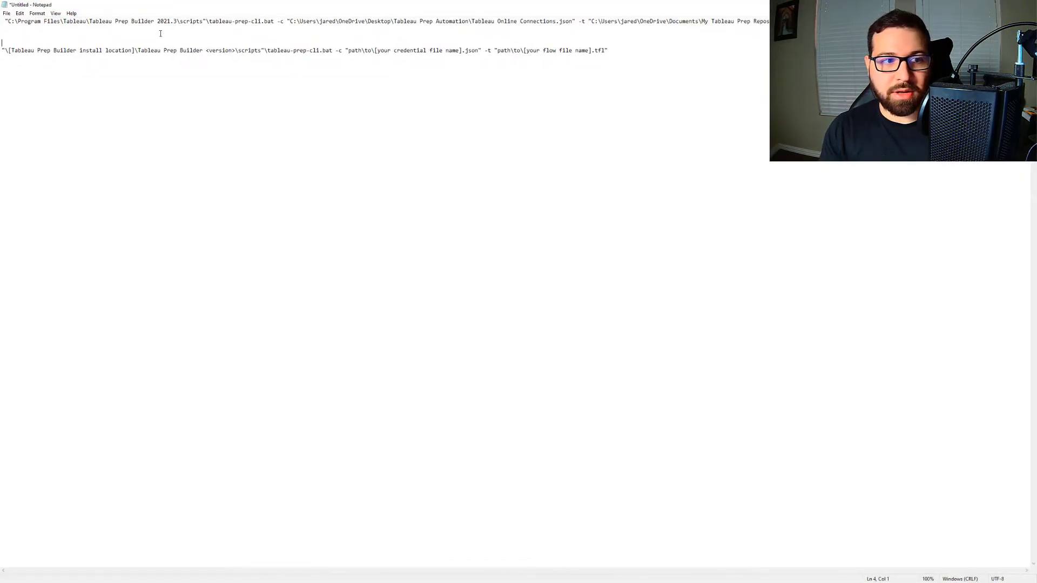
{"action": "left_click", "coordinate": [23, 31], "text": "shift"}
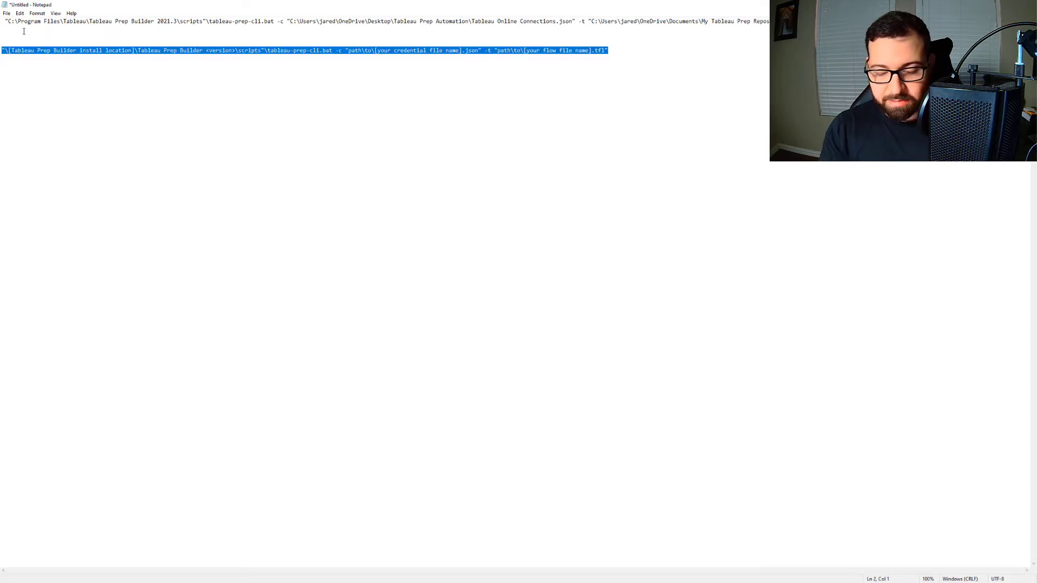
{"action": "key", "text": "BackSpace"}
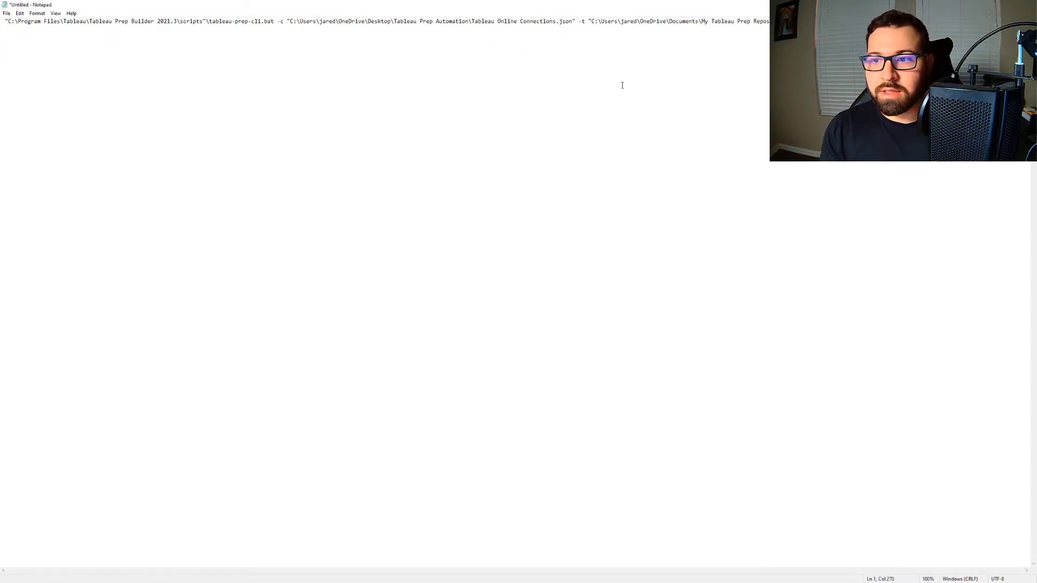
- Save the notes as Run Daily Superstore Summary.bat with All Files type, replacing the existing file
{"action": "left_click", "coordinate": [7, 13]}
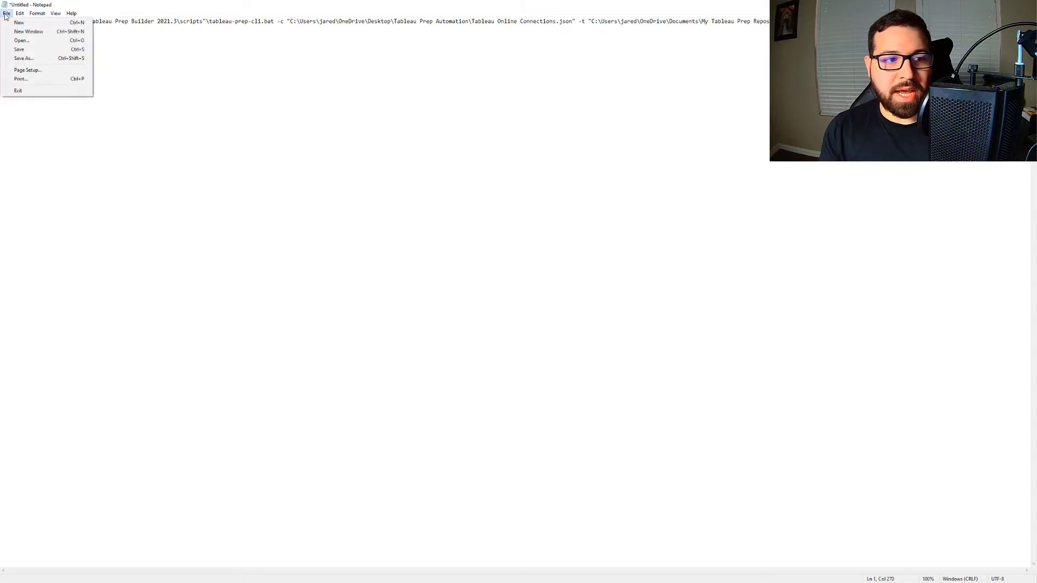
{"action": "left_click", "coordinate": [20, 58]}
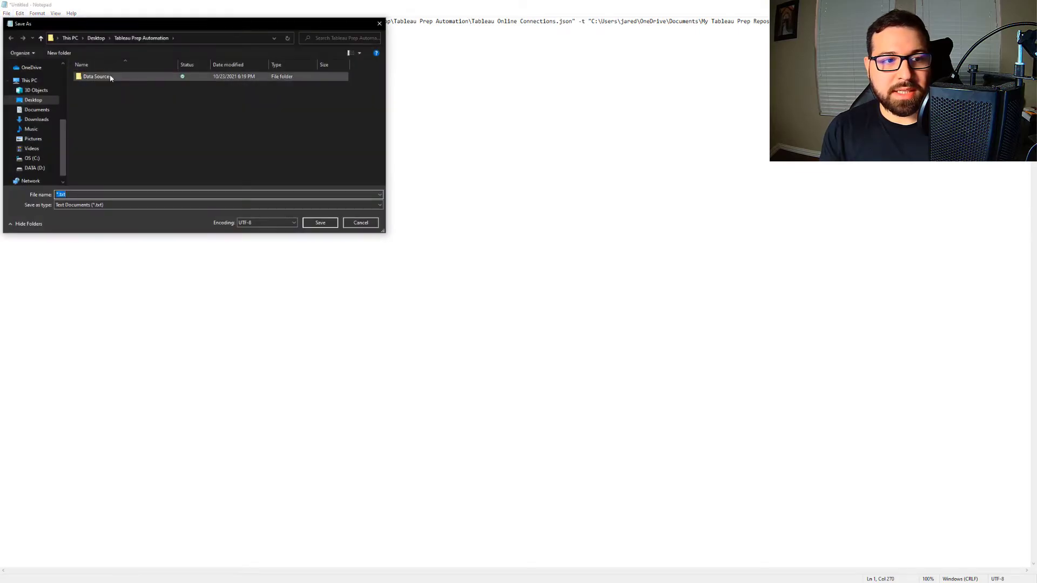
{"action": "left_click", "coordinate": [87, 205]}
{"action": "left_click", "coordinate": [72, 218]}
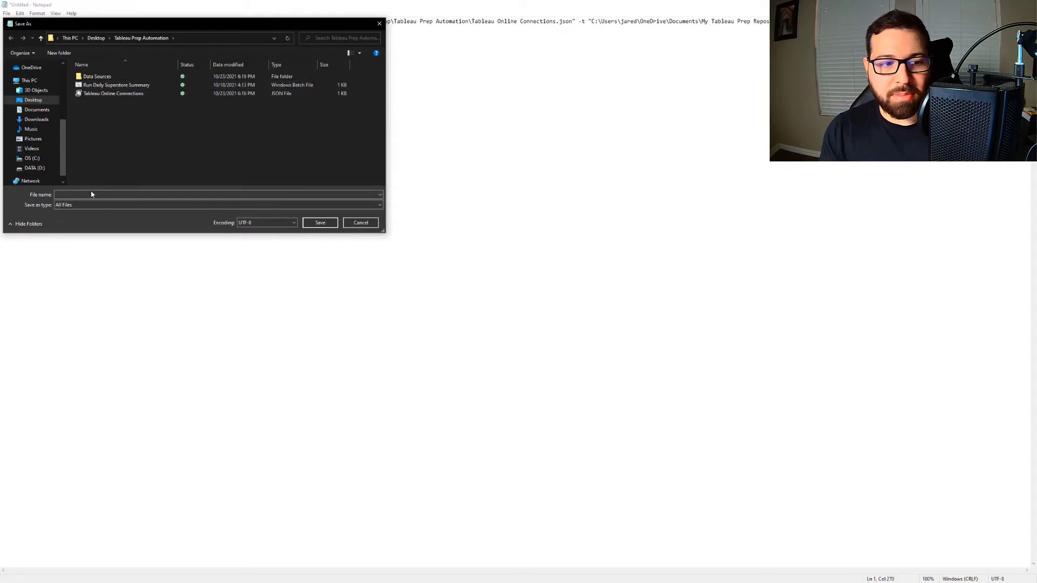
{"action": "left_click", "coordinate": [116, 85]}
{"action": "left_click", "coordinate": [129, 195]}
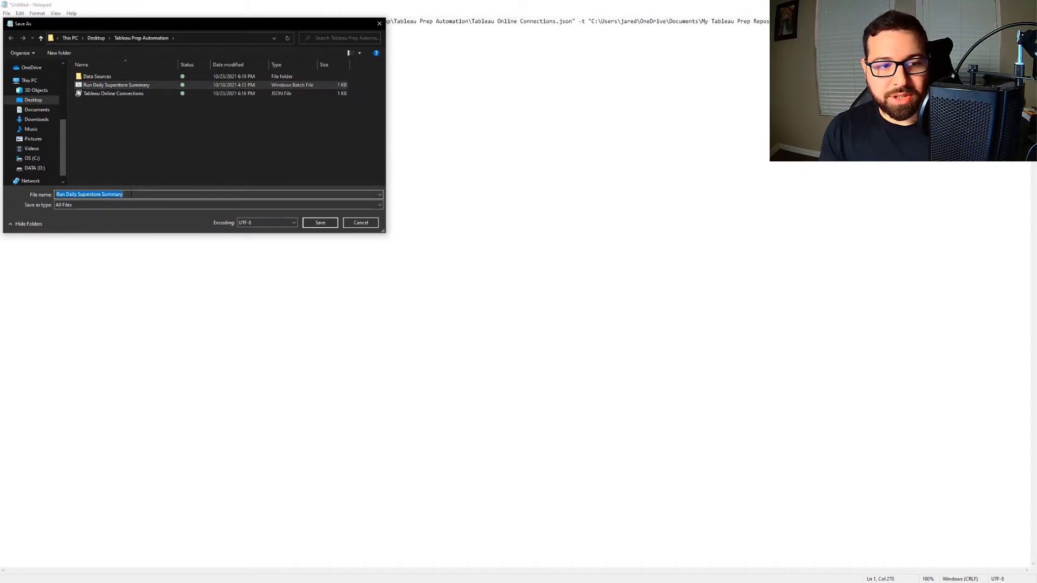
{"action": "left_click", "coordinate": [131, 194]}
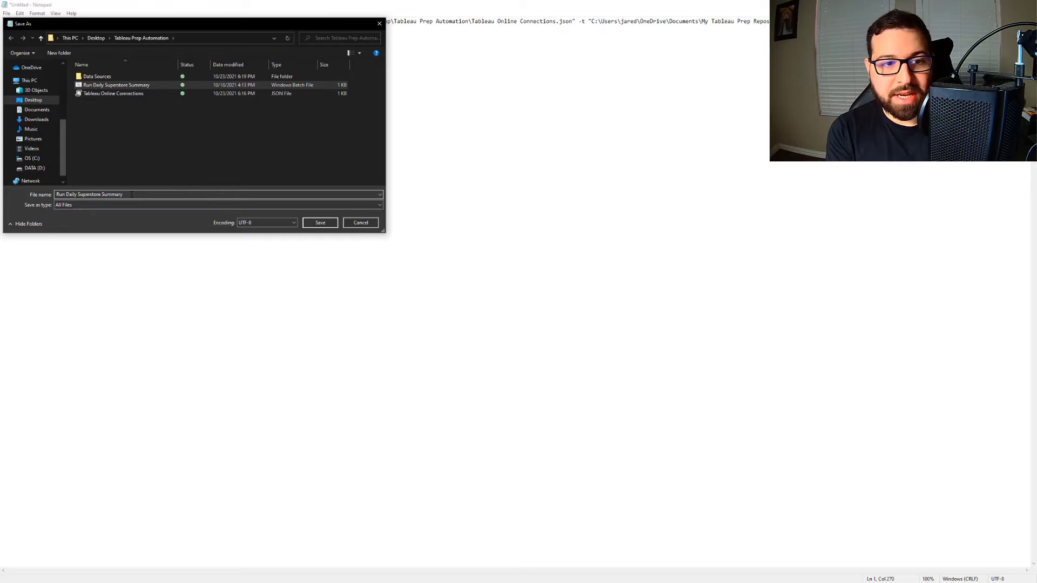
{"action": "type", "text": ".bat"}
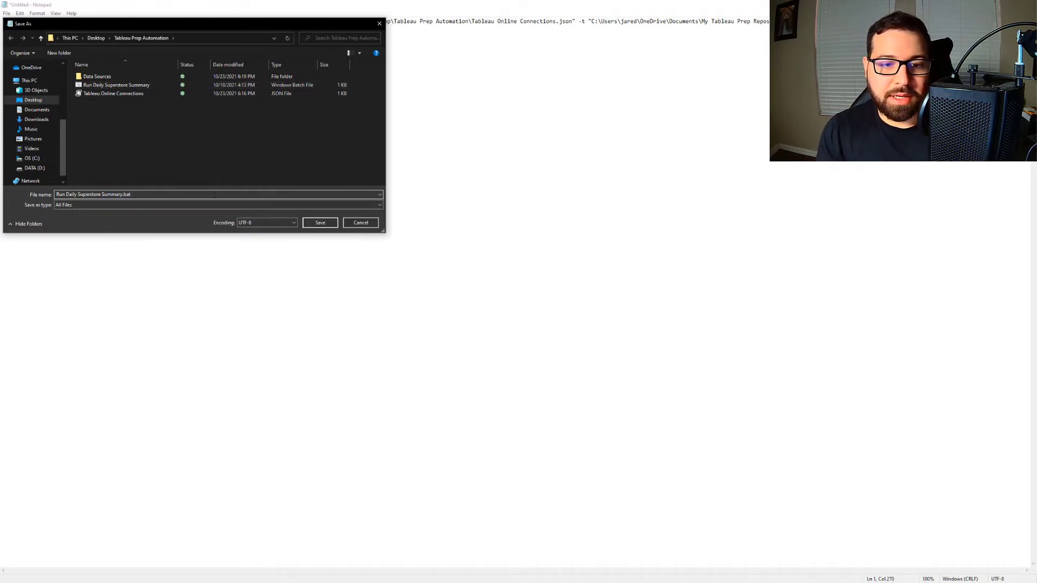
{"action": "left_click", "coordinate": [324, 223]}
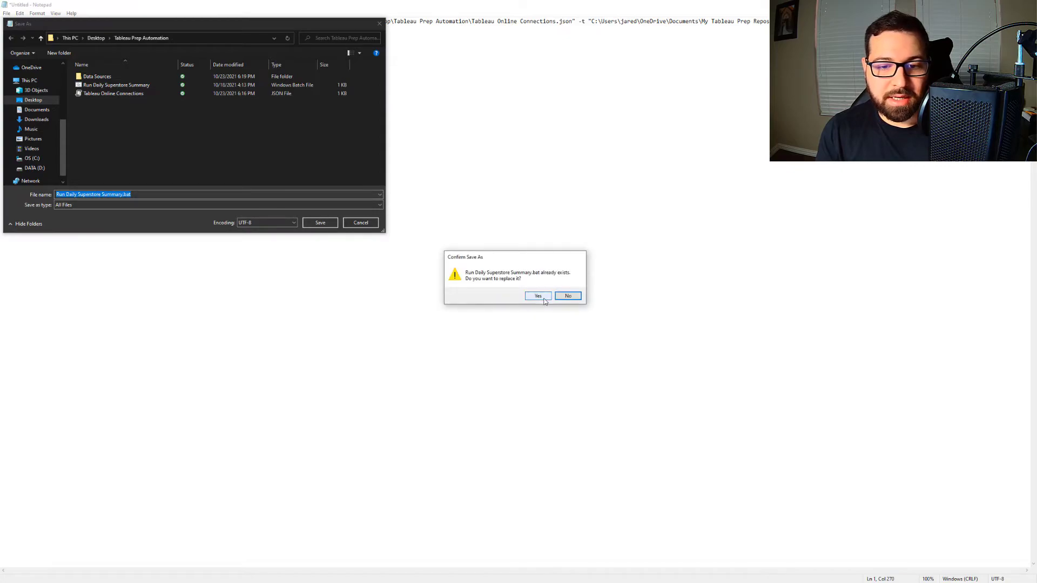
{"action": "left_click", "coordinate": [538, 296]}
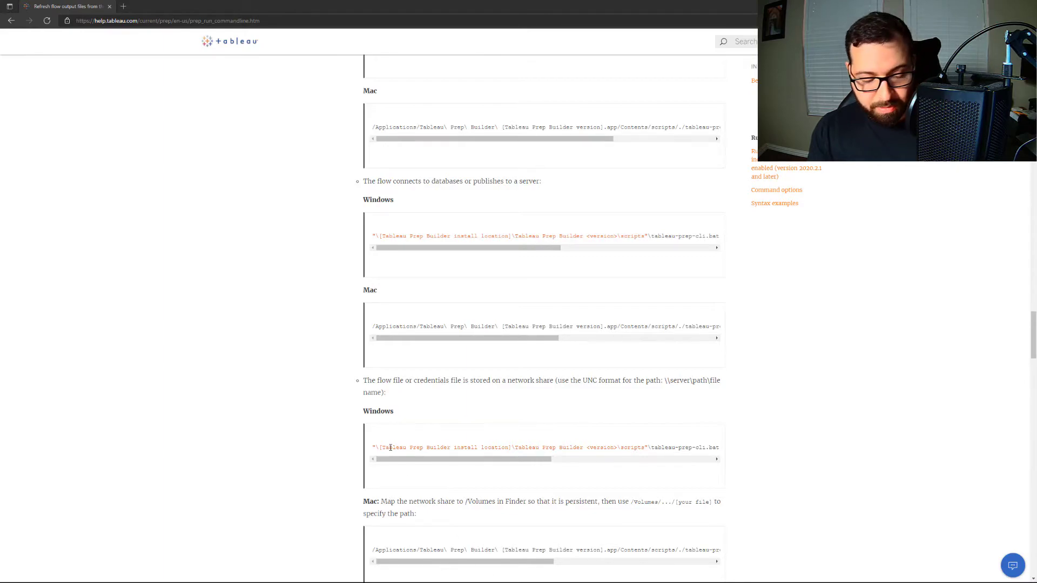
- Launch Task Scheduler from the 'task' search, maximize it, and begin Create Task
{"action": "key", "text": "super"}
{"action": "type", "text": "task"}
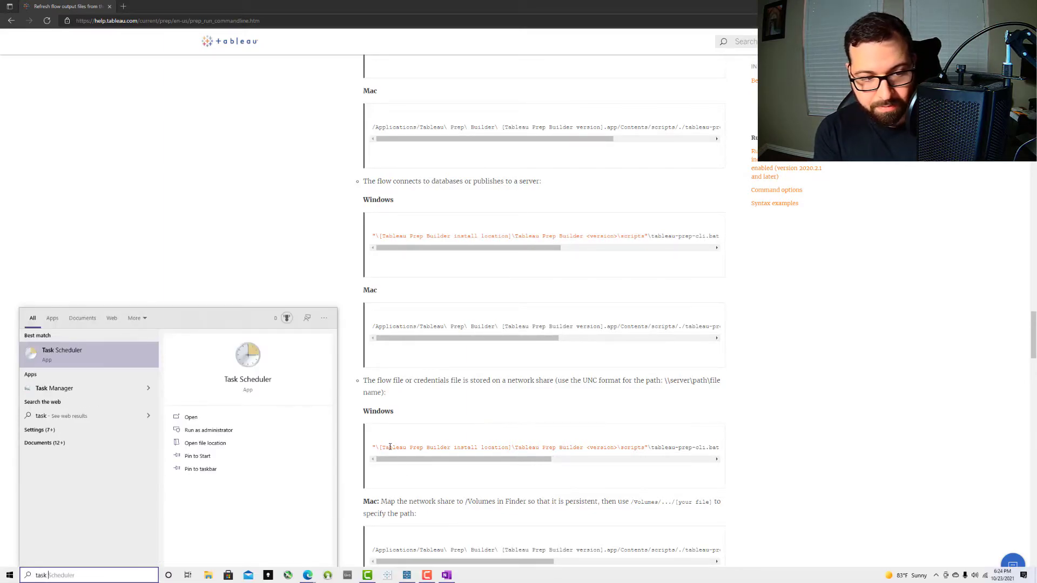
{"action": "left_click", "coordinate": [75, 364]}
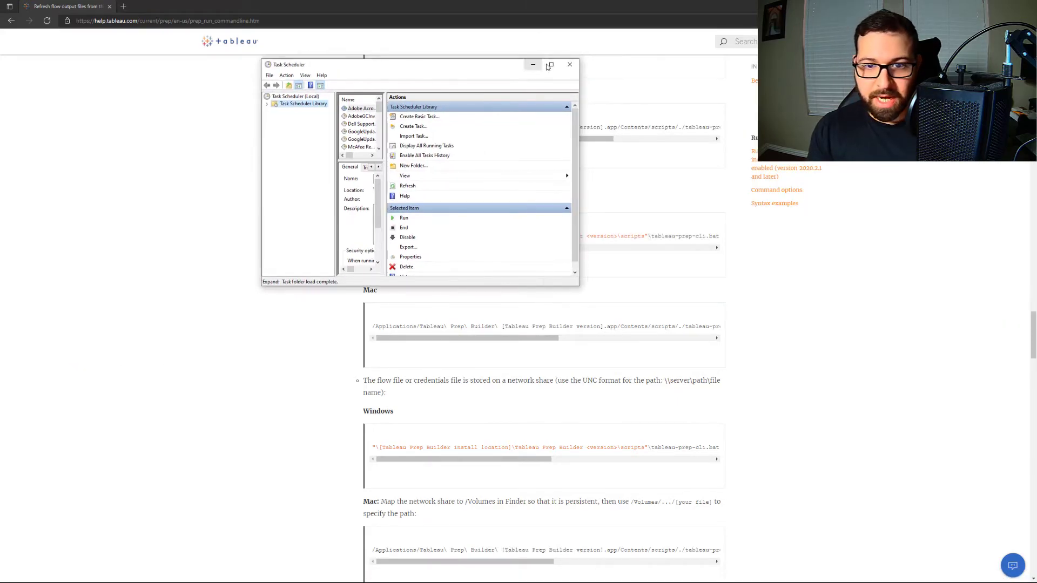
{"action": "left_click", "coordinate": [550, 65]}
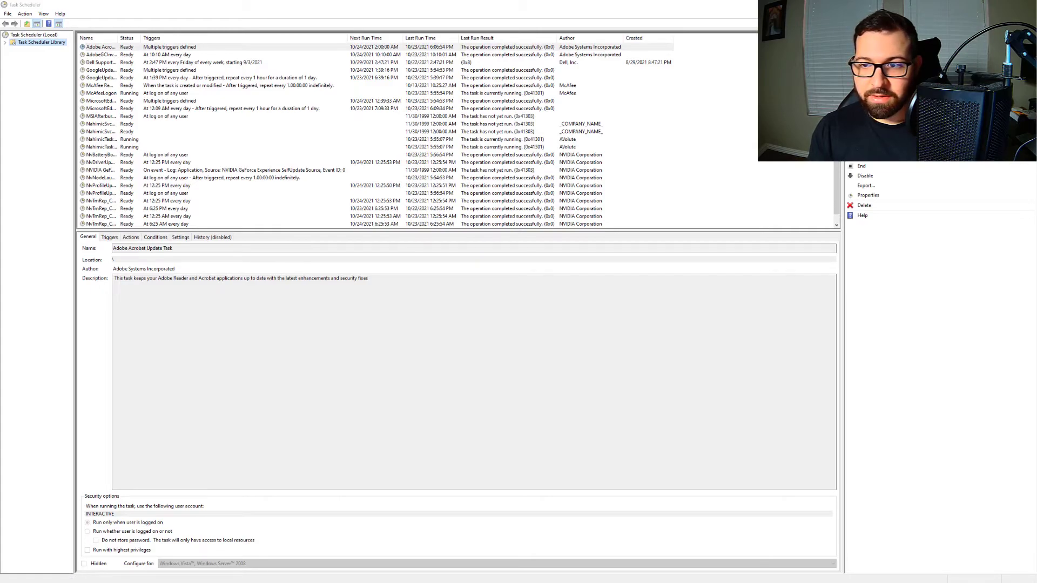
{"action": "left_click", "coordinate": [870, 69]}
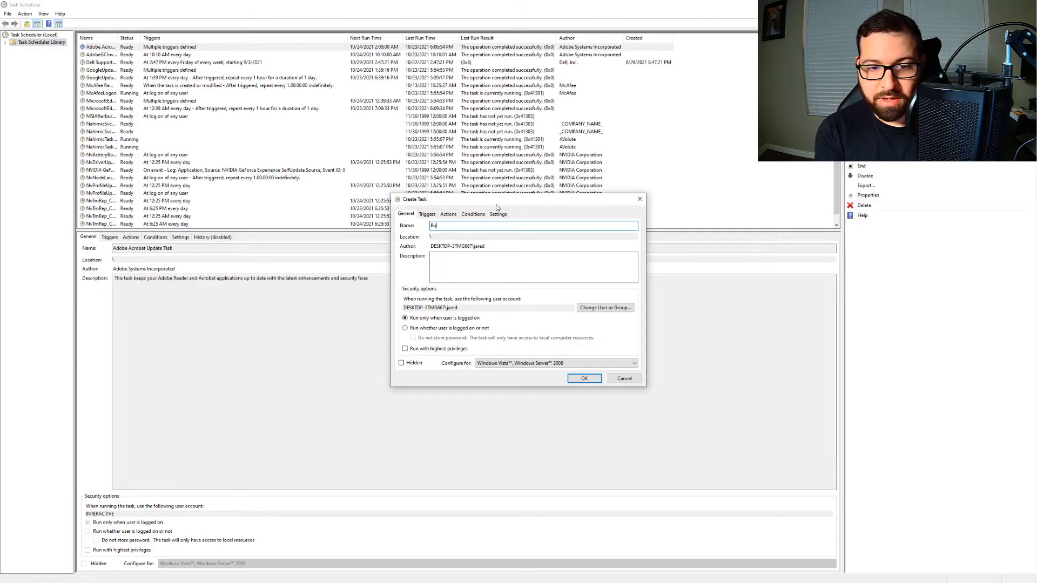
- Name the task 'Run Daily Suprestore Summary' and add a new trigger
{"action": "type", "text": "Run Daily Supre"}
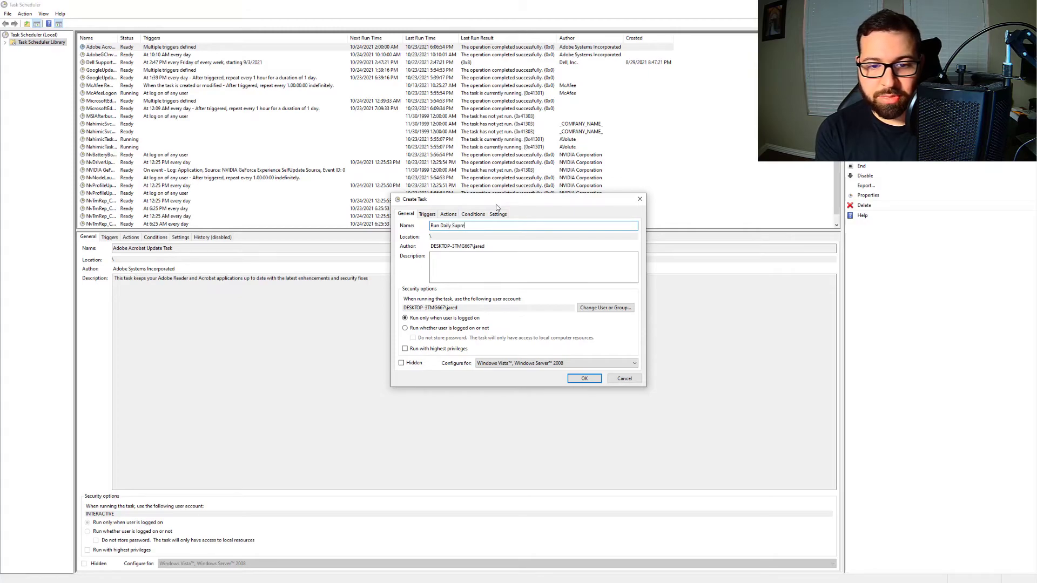
{"action": "key", "text": "BackSpace"}
{"action": "key", "text": "BackSpace"}
{"action": "type", "text": "erstore Summary"}
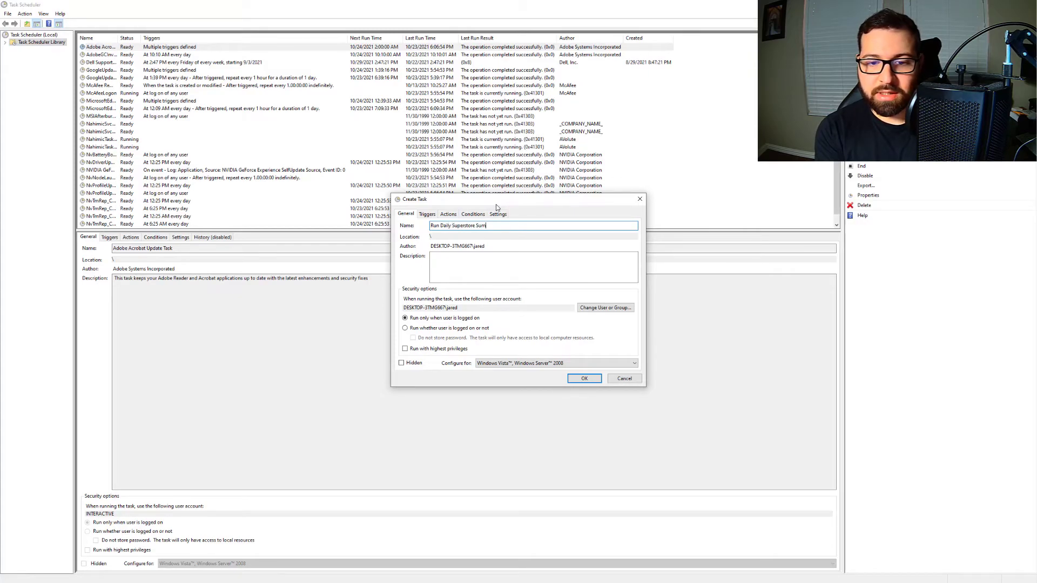
{"action": "left_click", "coordinate": [427, 215]}
{"action": "left_click", "coordinate": [415, 362]}
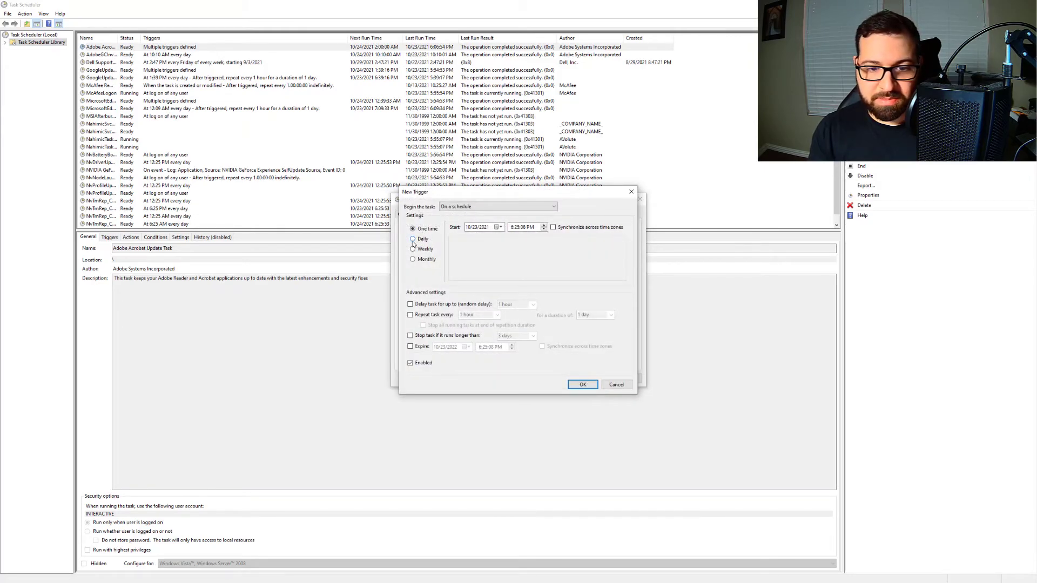
- Set a Daily trigger starting 8:00:00 AM, repeating every 1 hour for 1 day
{"action": "left_click", "coordinate": [413, 240]}
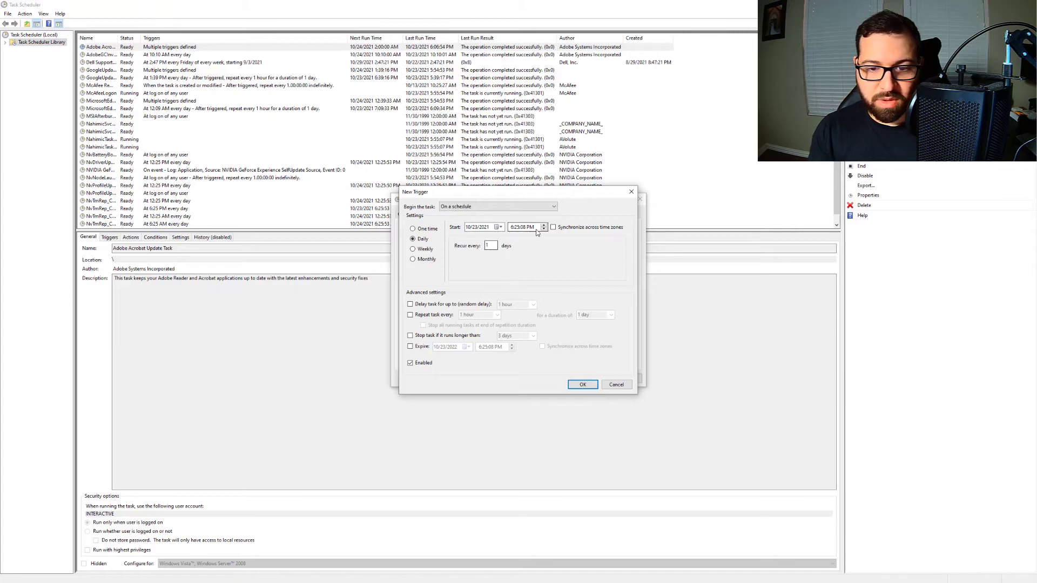
{"action": "left_click", "coordinate": [519, 228]}
{"action": "left_click", "coordinate": [511, 228]}
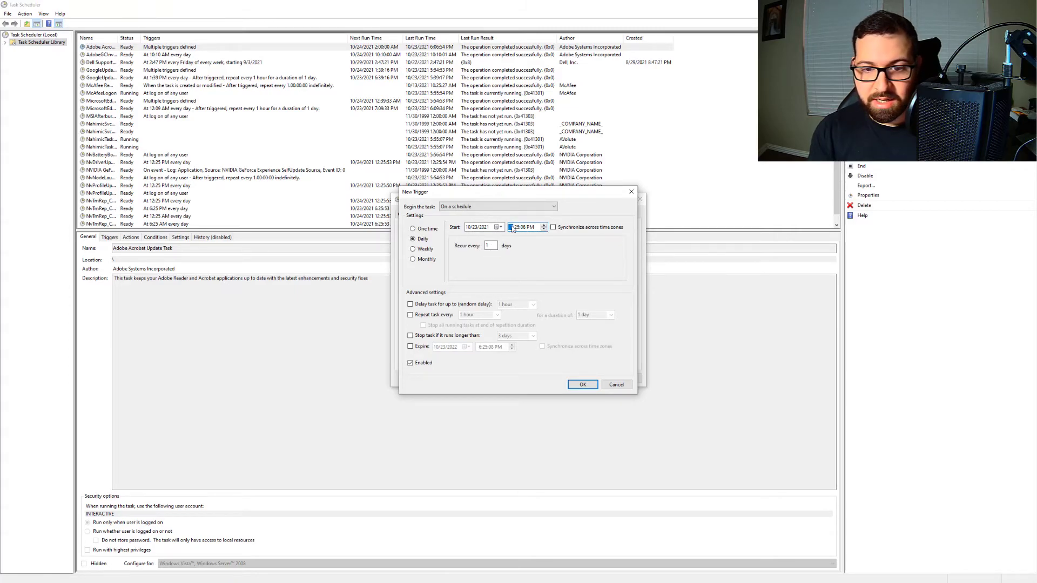
{"action": "type", "text": "8"}
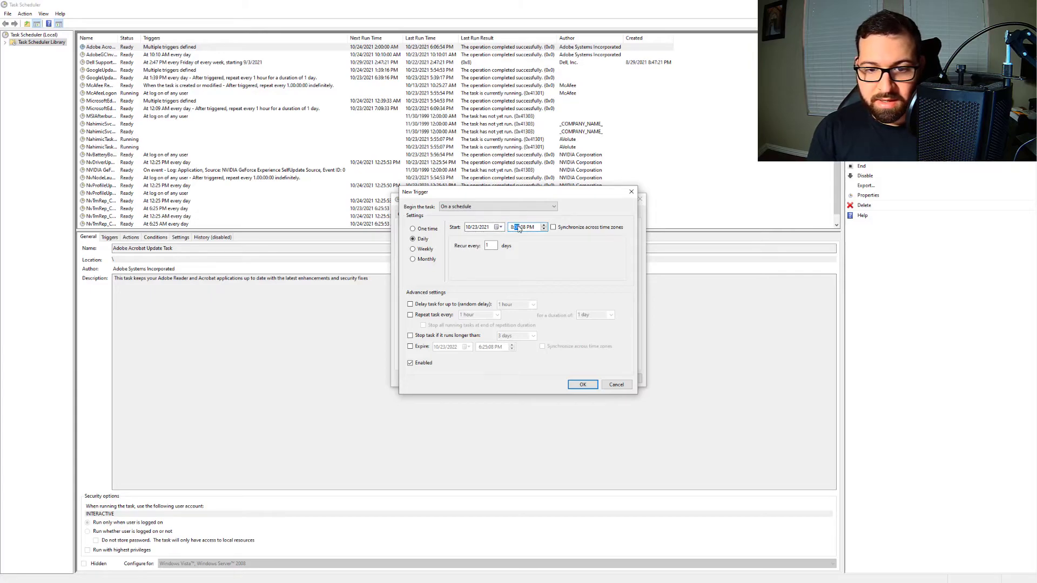
{"action": "left_click", "coordinate": [518, 228]}
{"action": "type", "text": "00"}
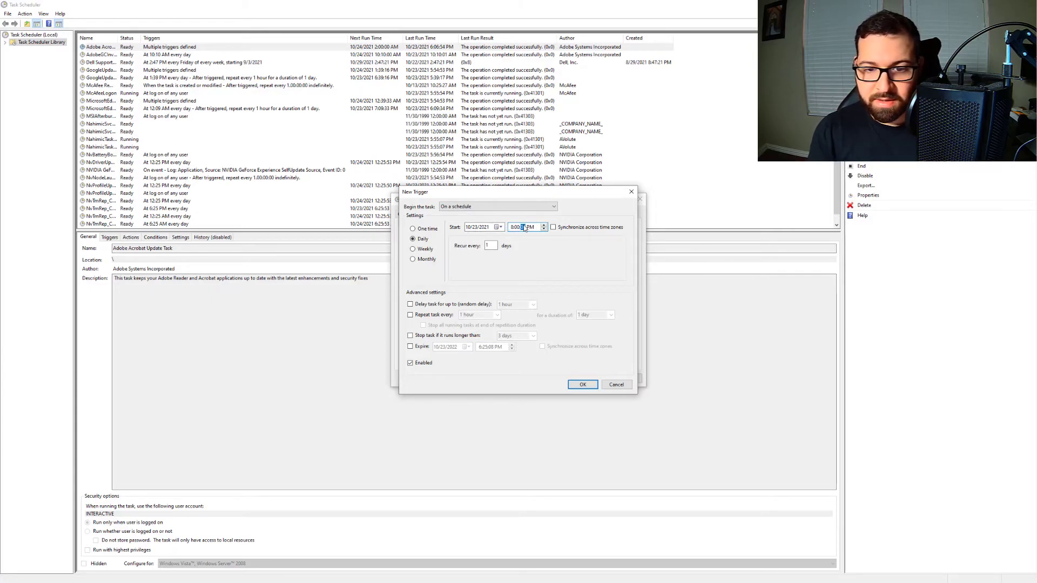
{"action": "type", "text": "00a"}
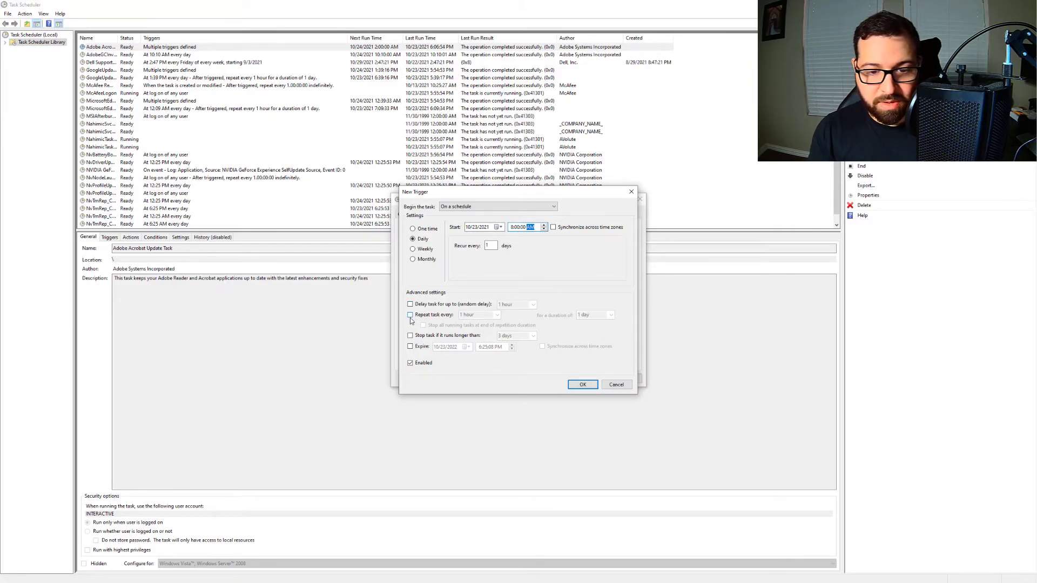
{"action": "left_click", "coordinate": [411, 316]}
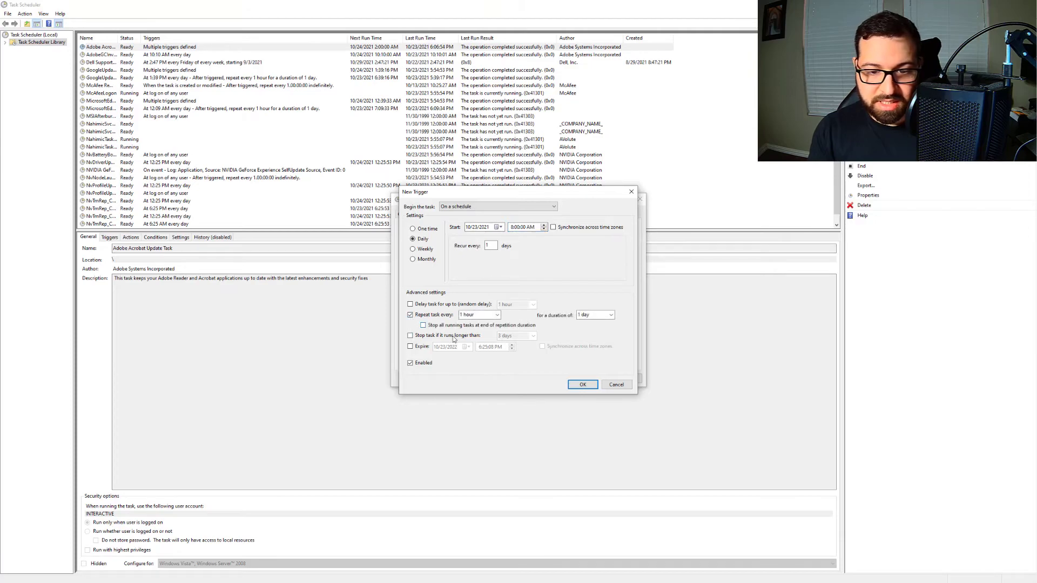
{"action": "left_click", "coordinate": [584, 387]}
- Add a Start a program action for Run Daily Superstore Summary.bat and save the task
{"action": "left_click", "coordinate": [452, 217]}
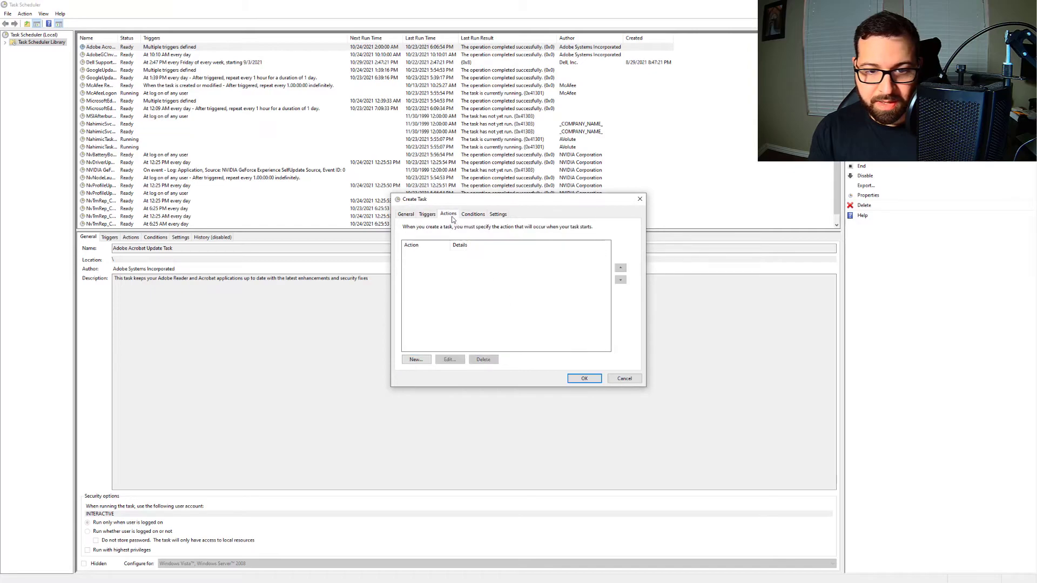
{"action": "left_click", "coordinate": [424, 364]}
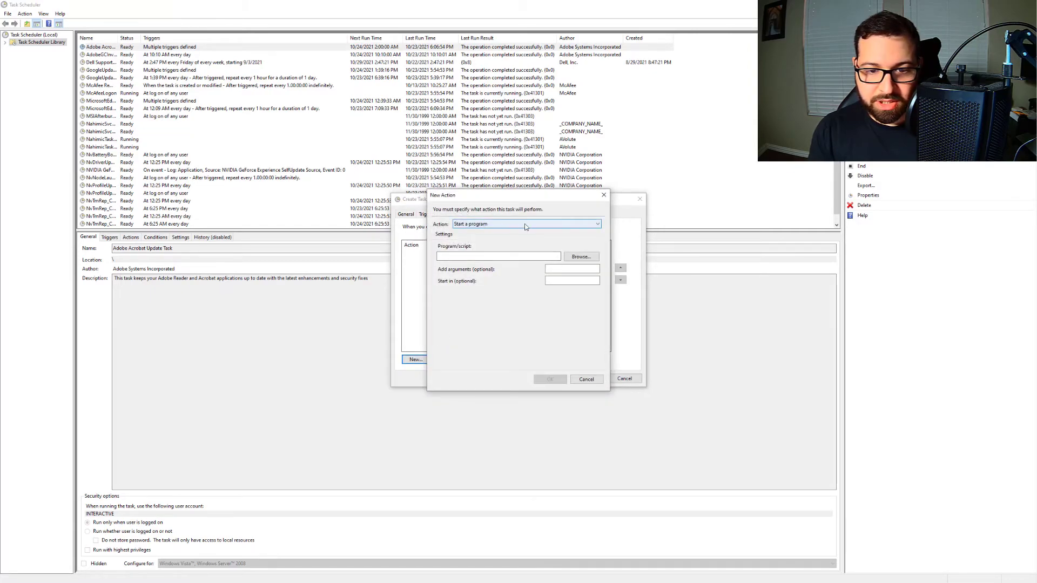
{"action": "left_click", "coordinate": [579, 258]}
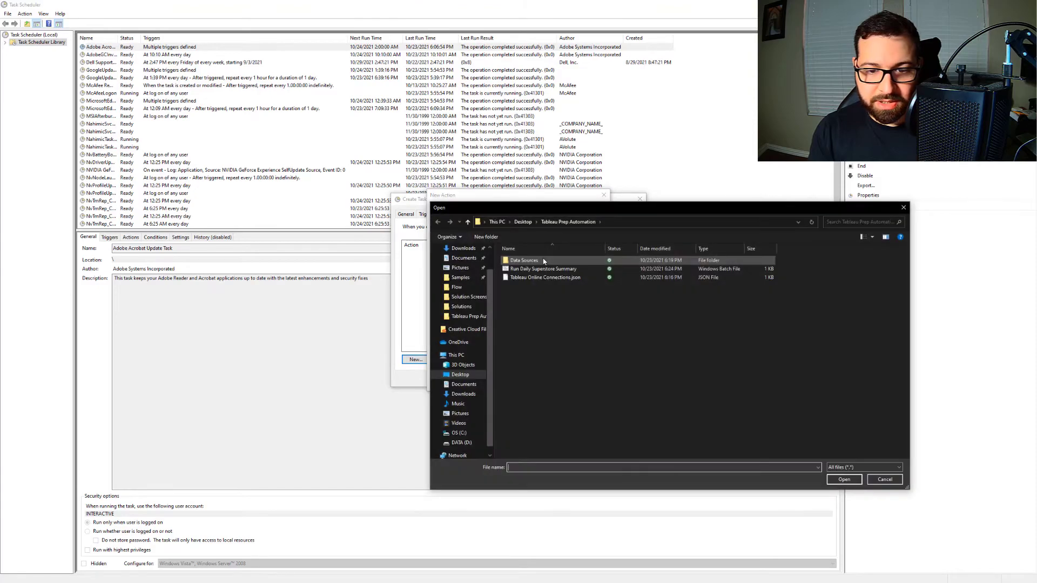
{"action": "left_click", "coordinate": [533, 270]}
{"action": "left_click", "coordinate": [836, 480]}
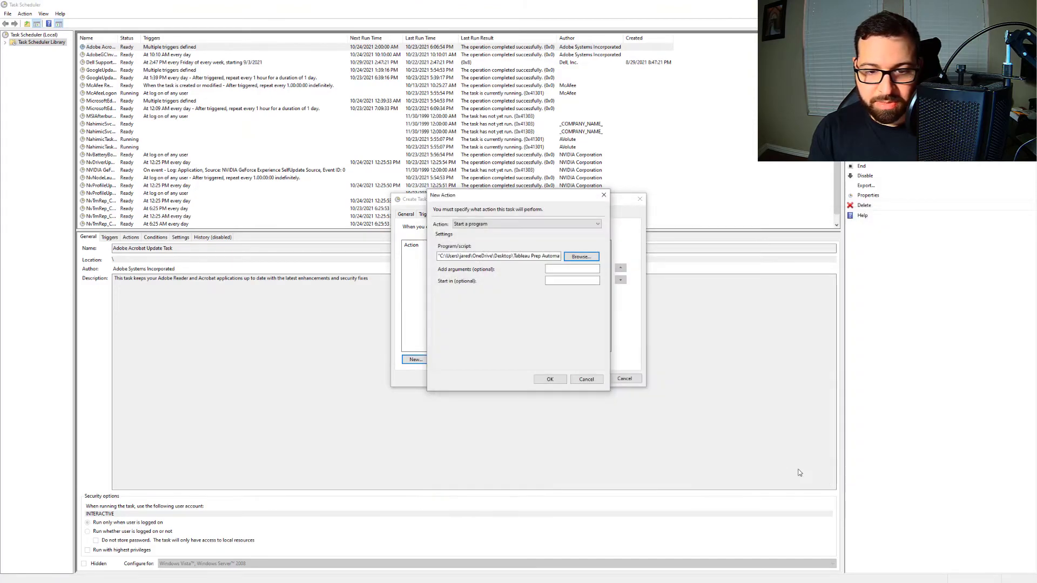
{"action": "left_click", "coordinate": [551, 378]}
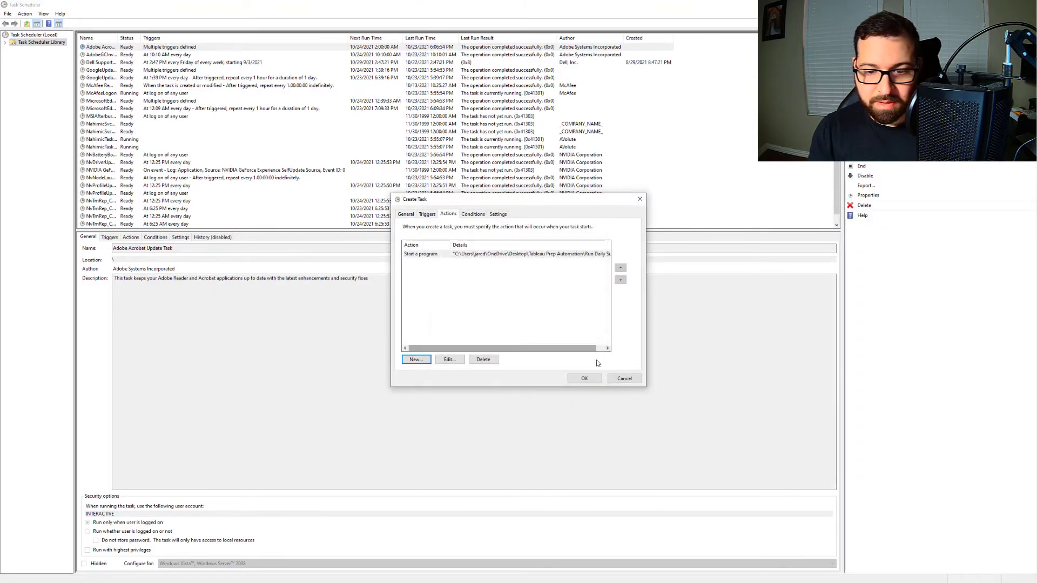
{"action": "left_click", "coordinate": [585, 378]}
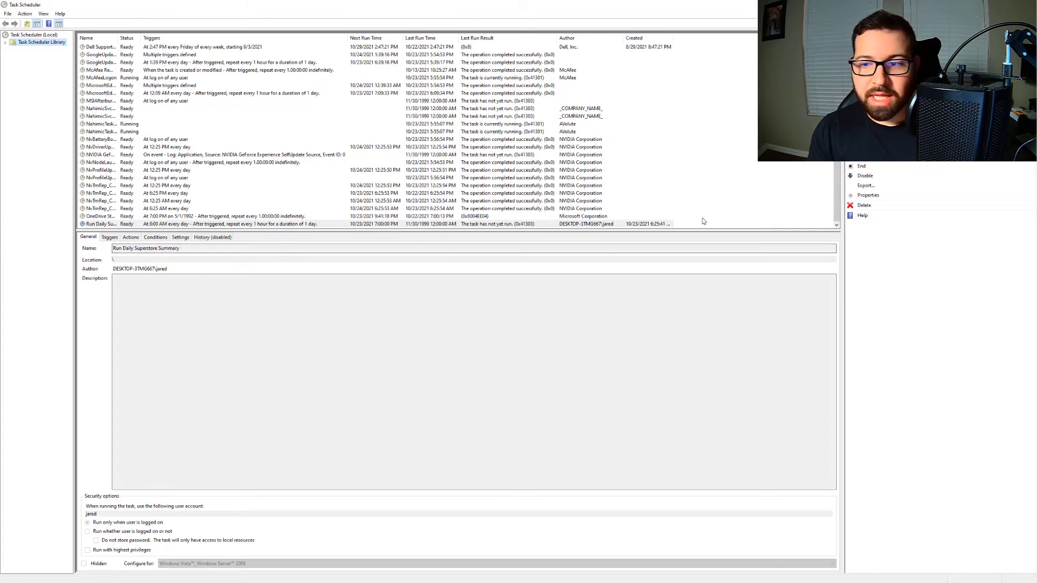
- Run the Run Daily Superstore Summary task on demand to test the flow
{"action": "left_click", "coordinate": [863, 156]}
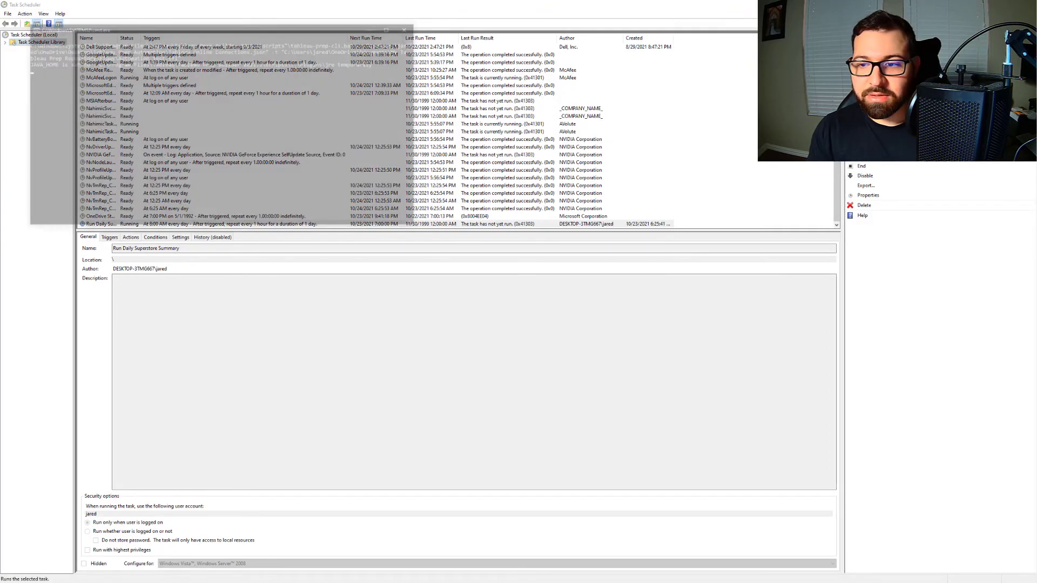